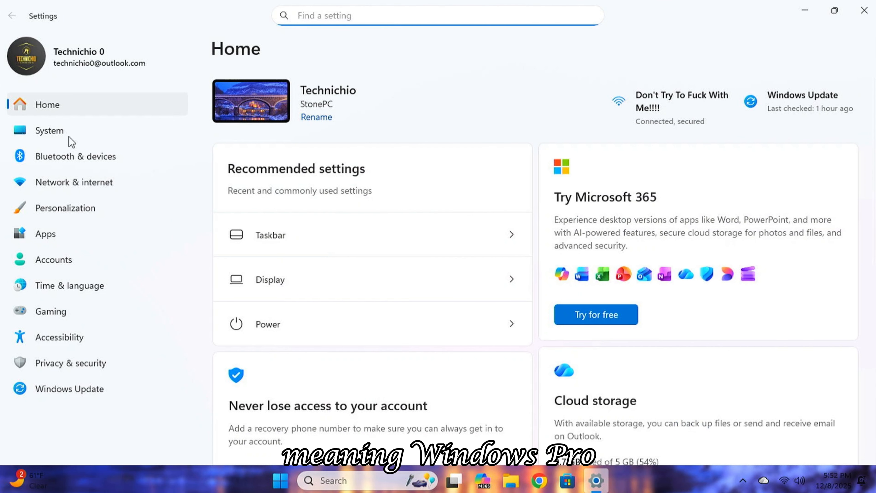
# Step: Check the installed Windows edition in the system's About specifications and close the settings
pyautogui.click(72, 135)
pyautogui.scroll(-5, 479, 269)
pyautogui.scroll(-5, 478, 270)
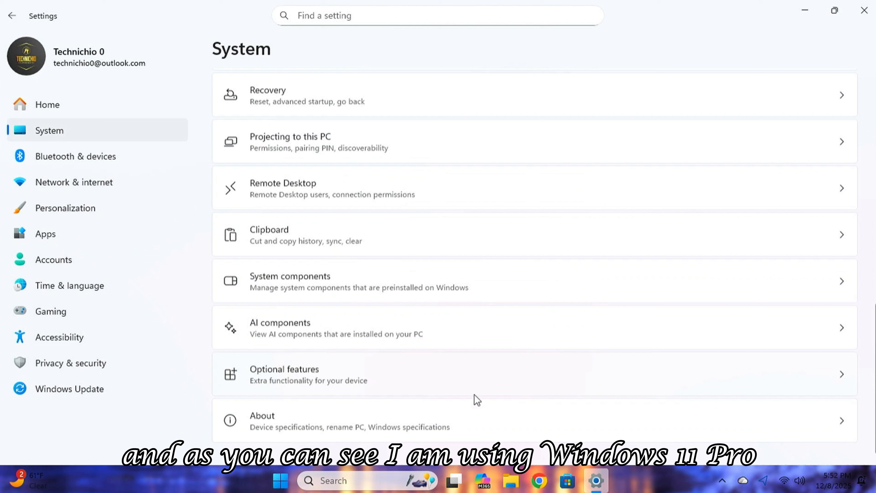
pyautogui.click(455, 426)
pyautogui.scroll(-10, 469, 431)
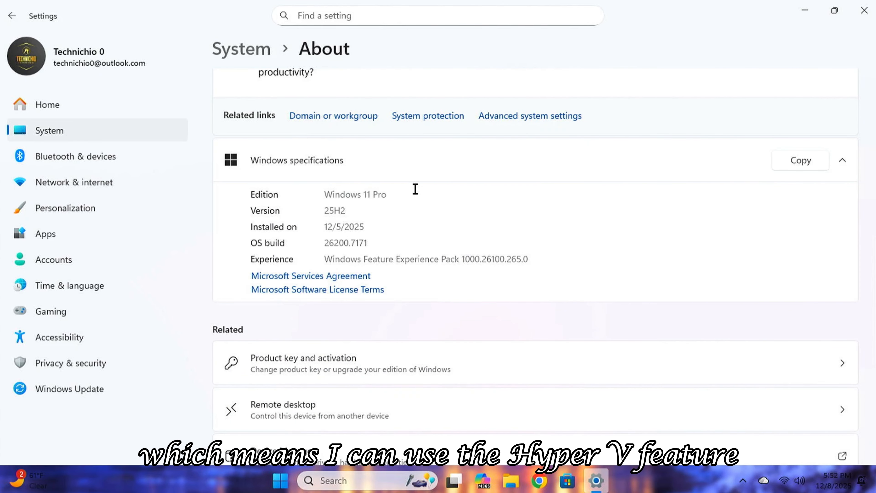
pyautogui.click(863, 10)
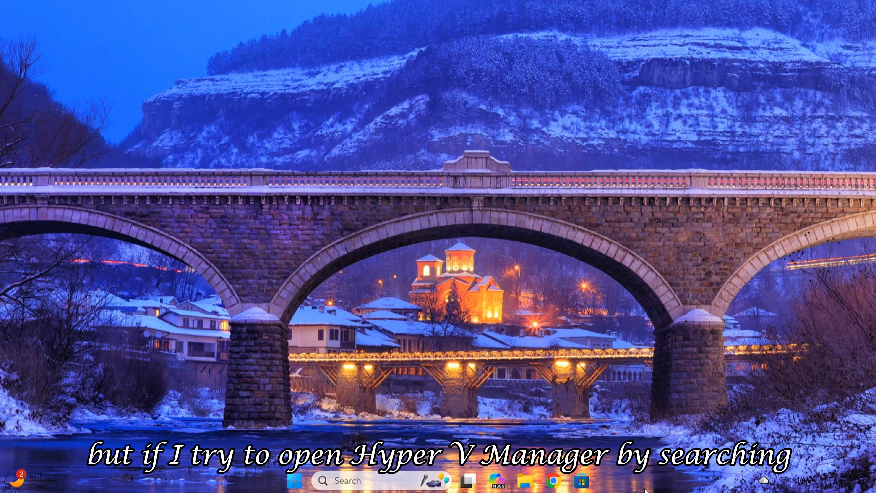
# Step: Search the computer for "hyper" to see whether Hyper-V Manager is available
pyautogui.press('super')
pyautogui.write('hyper')
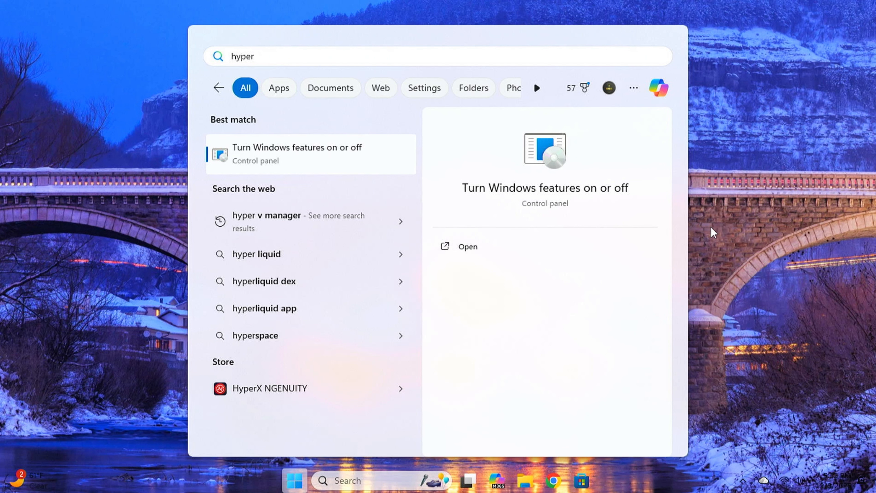
pyautogui.press('Escape')
# Step: Try to start Hyper-V Manager by running the command virtmgmt.msc
pyautogui.press('super+r')
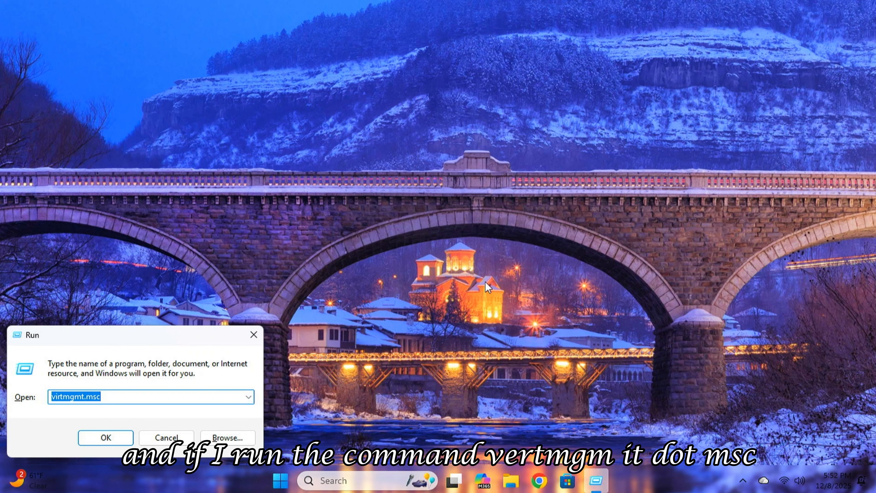
pyautogui.press('Return')
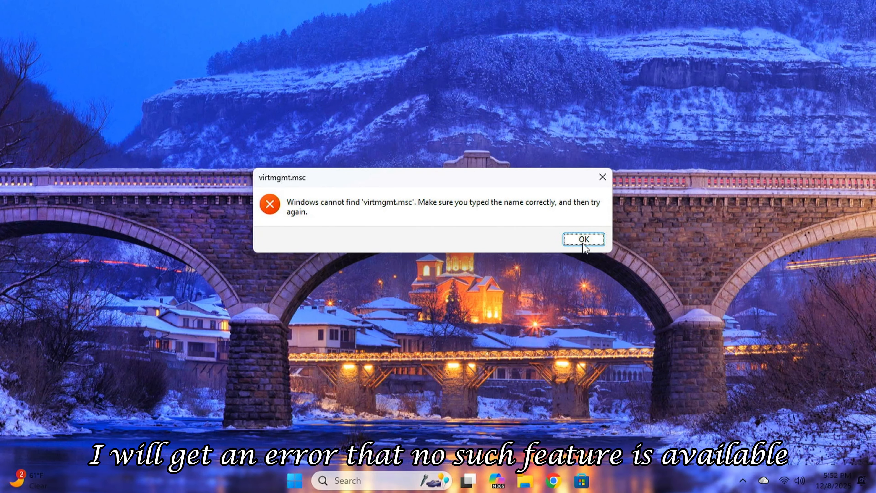
pyautogui.click(590, 242)
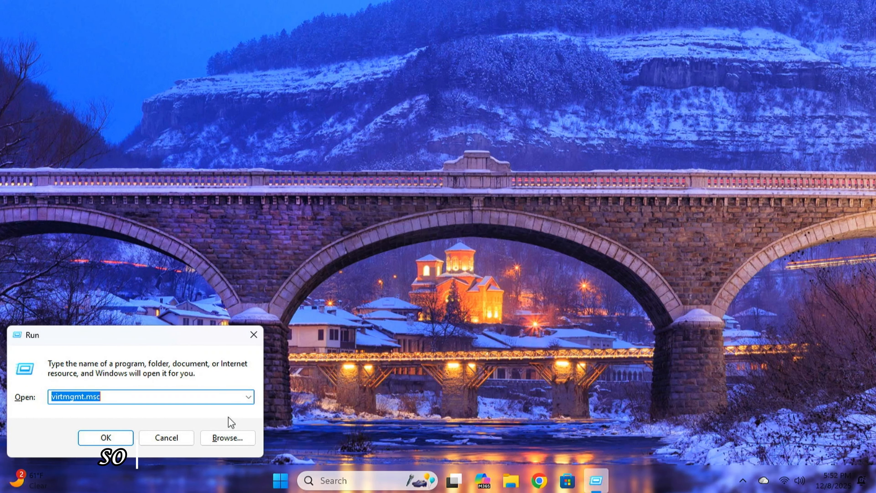
pyautogui.click(182, 431)
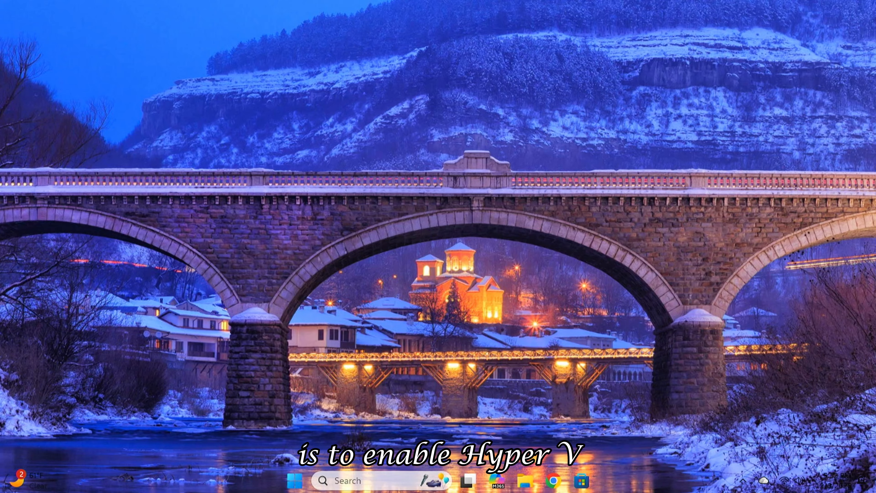
# Step: Restart the computer from the desktop to get into the BIOS setup
pyautogui.hotkey('alt', 'F4')
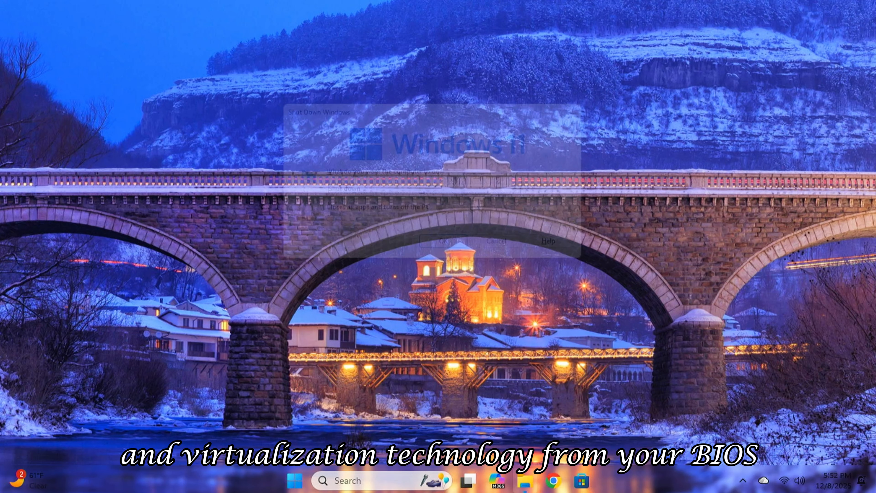
pyautogui.press('Down')
pyautogui.press('Return')
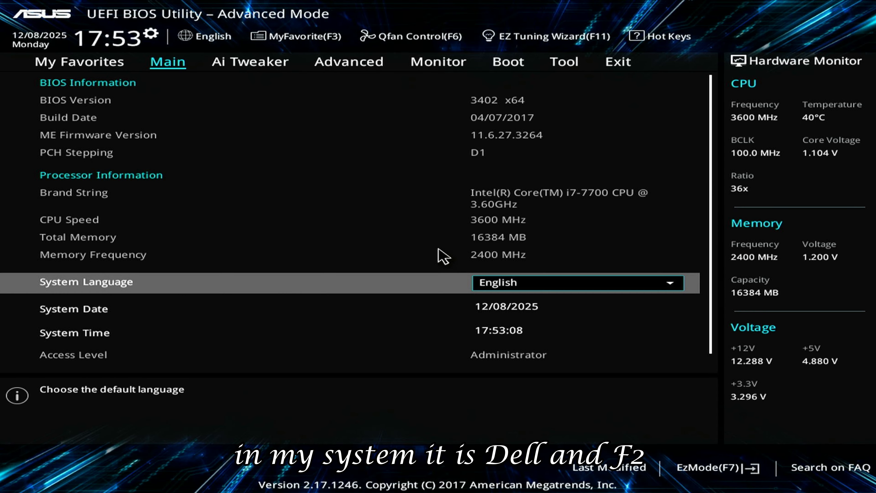
# Step: Open the CPU Configuration page in the BIOS advanced settings
pyautogui.press('Right')
pyautogui.press('Right')
pyautogui.press('Down')
pyautogui.press('Return')
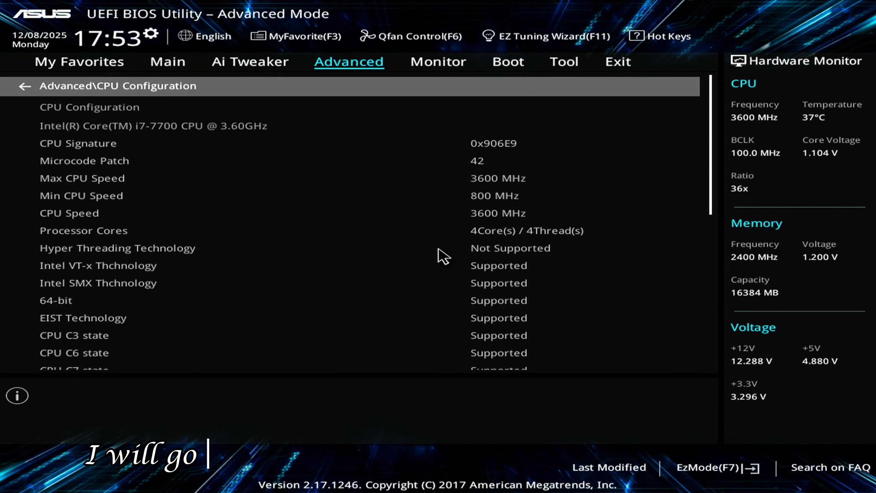
# Step: Find the Hyper-Threading option in the CPU configuration and set it to Enabled
pyautogui.press('Down')
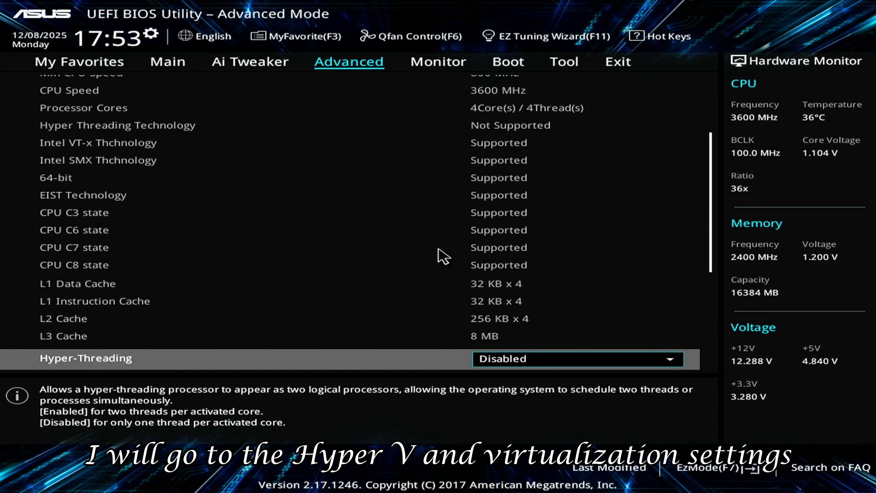
pyautogui.press('Down')
pyautogui.press('Down')
pyautogui.press('Down')
pyautogui.press('Down')
pyautogui.press('Down')
pyautogui.press('Up')
pyautogui.press('Up')
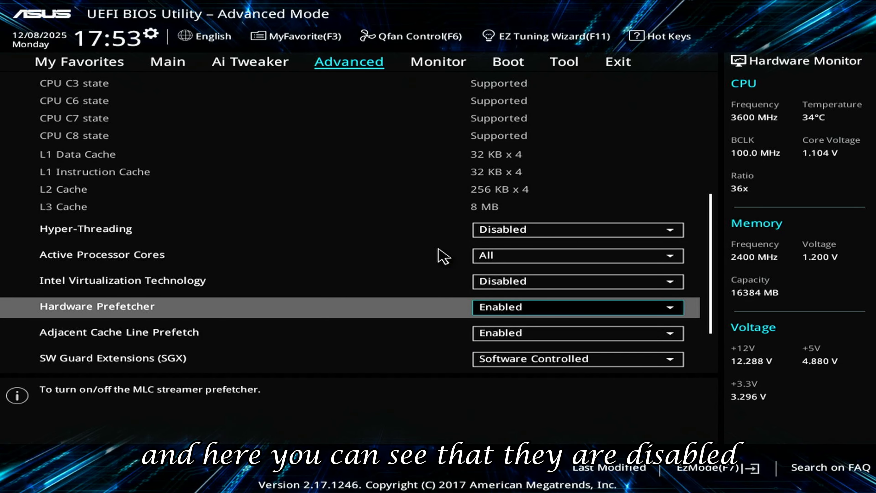
pyautogui.press('Up')
pyautogui.press('Up')
pyautogui.press('Up')
pyautogui.press('Return')
pyautogui.press('Down')
pyautogui.press('Return')
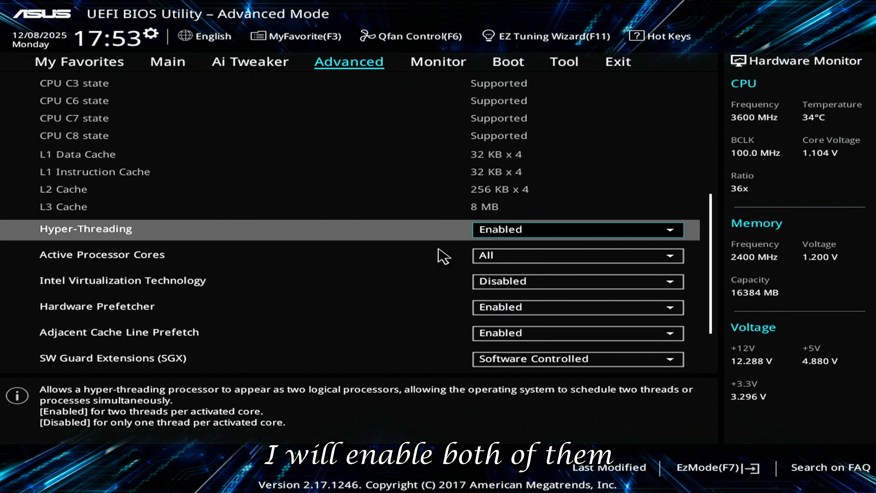
# Step: Set Intel Virtualization Technology to Enabled in the CPU configuration
pyautogui.press('Down')
pyautogui.press('Down')
pyautogui.press('Return')
pyautogui.press('Down')
pyautogui.press('Return')
# Step: Save the BIOS changes and reset the computer
pyautogui.press('Right')
pyautogui.press('Right')
pyautogui.press('Right')
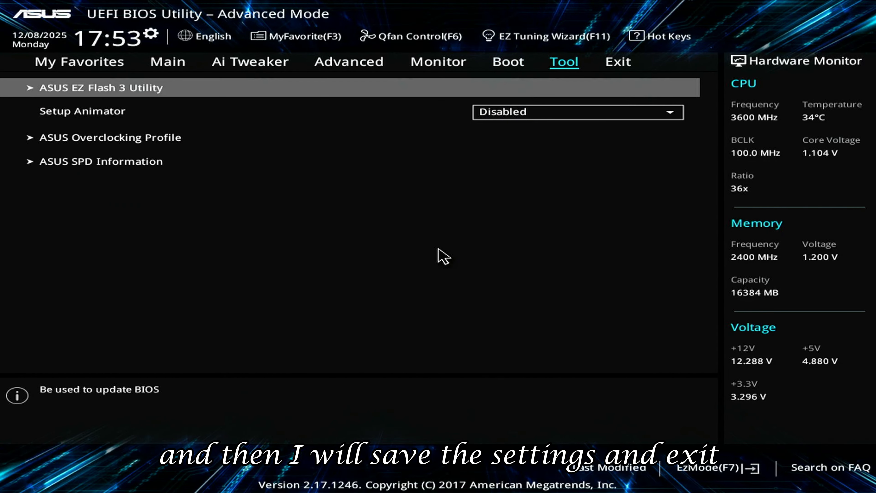
pyautogui.press('Right')
pyautogui.press('Down')
pyautogui.press('Return')
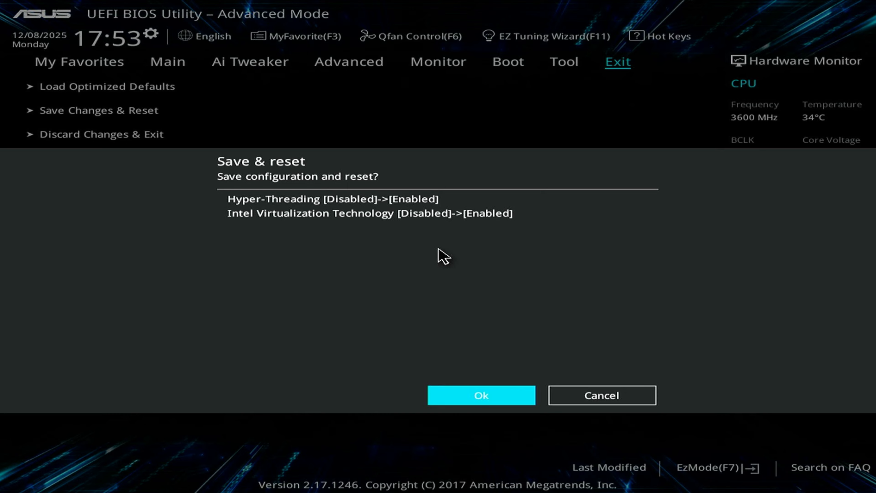
pyautogui.press('Return')
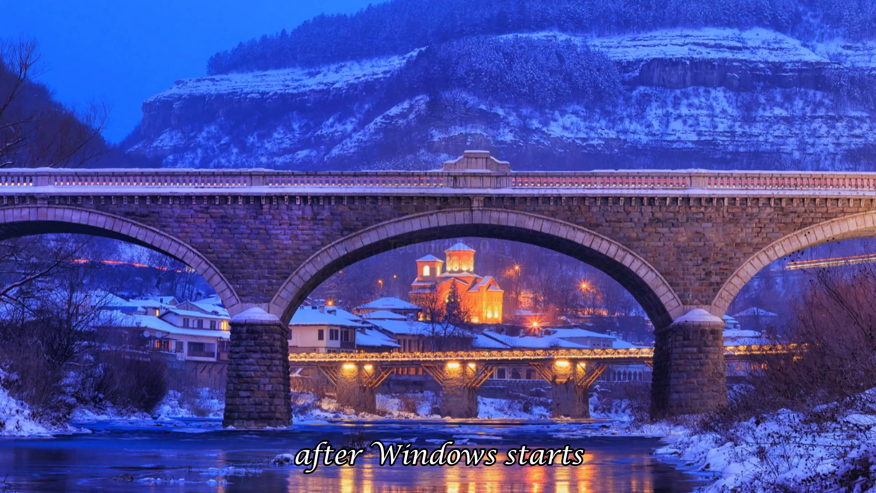
# Step: Search the computer for "windows" and open Turn Windows features on or off
pyautogui.click(375, 480)
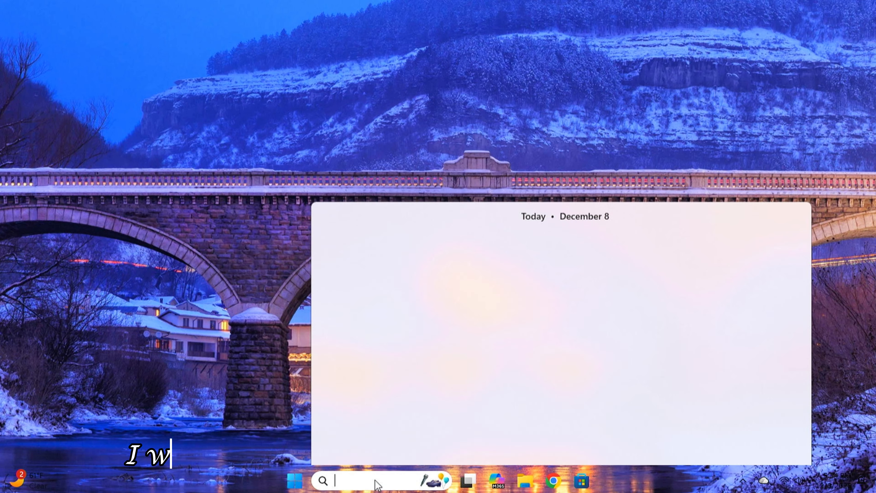
pyautogui.write('windwos')
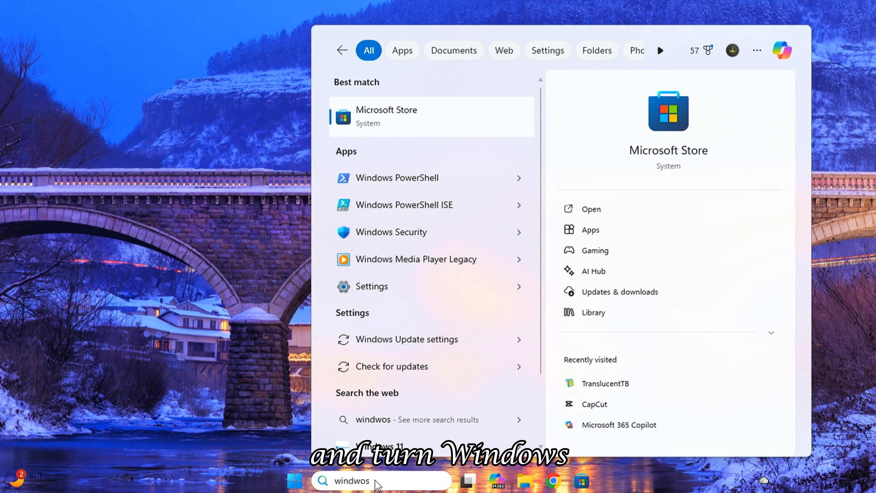
pyautogui.press('BackSpace')
pyautogui.press('BackSpace')
pyautogui.press('BackSpace')
pyautogui.write('ow')
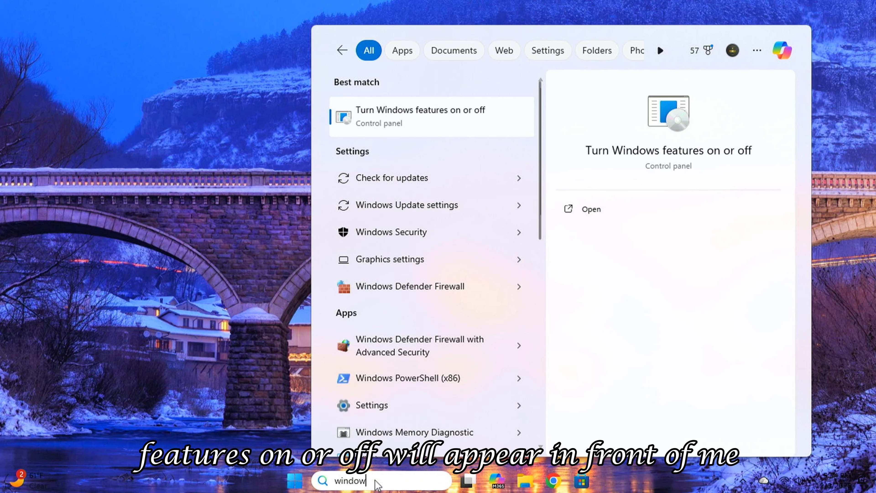
pyautogui.write('s')
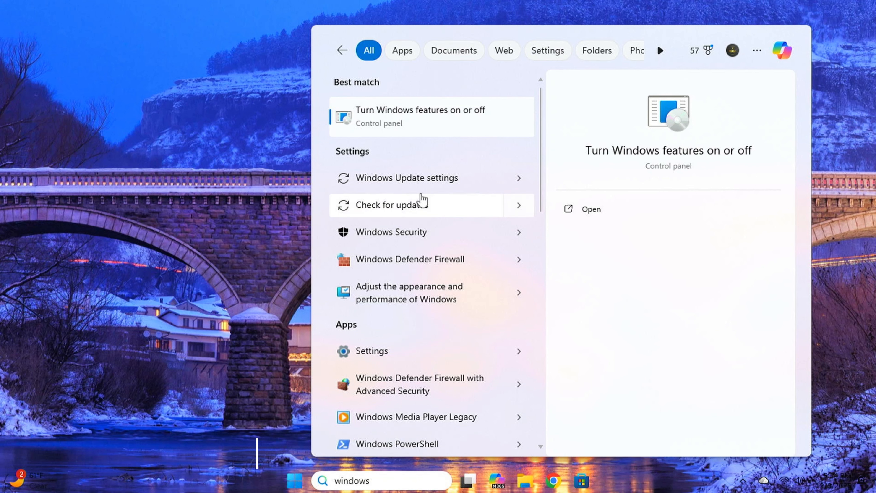
pyautogui.click(425, 116)
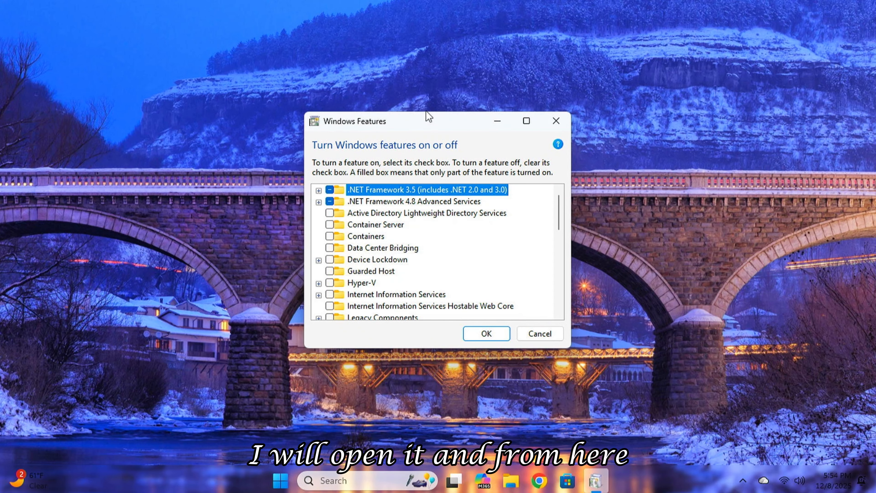
# Step: Turn on the Hyper-V, Virtual Machine Platform and Windows Hypervisor Platform features and restart the computer to finish installing them
pyautogui.scroll(-1, 391, 248)
pyautogui.click(329, 271)
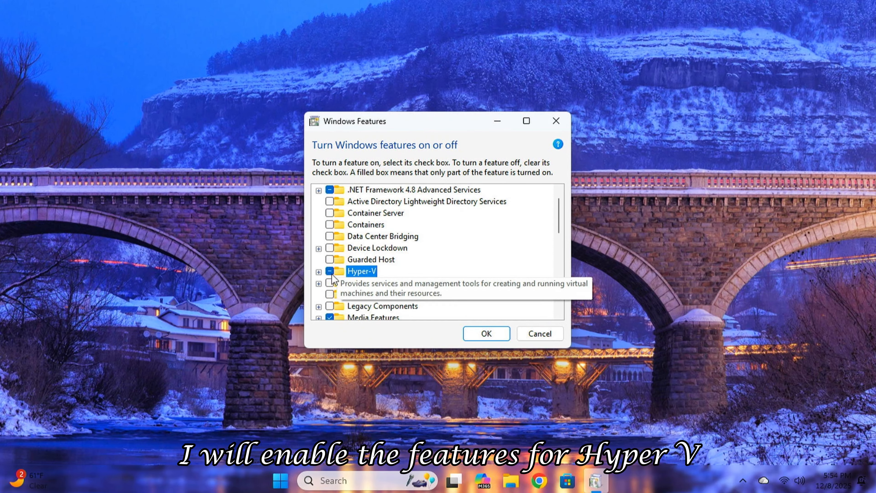
pyautogui.scroll(-5, 405, 262)
pyautogui.scroll(-6, 405, 263)
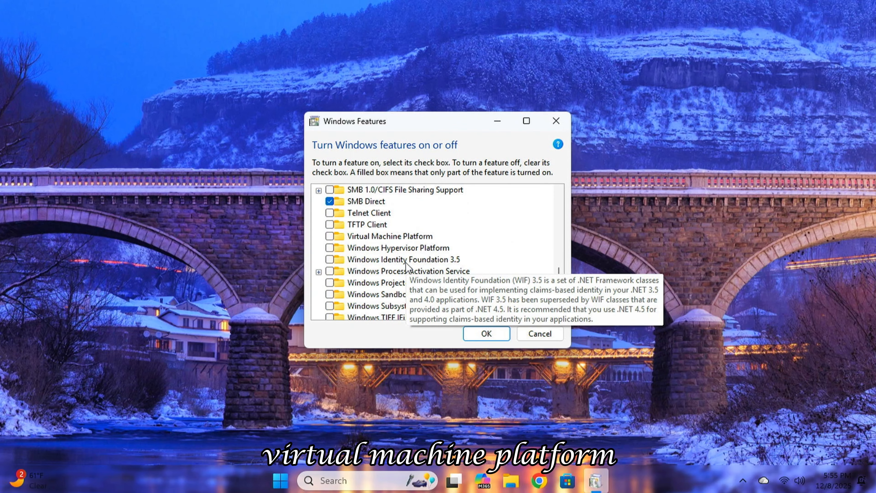
pyautogui.click(329, 236)
pyautogui.click(330, 248)
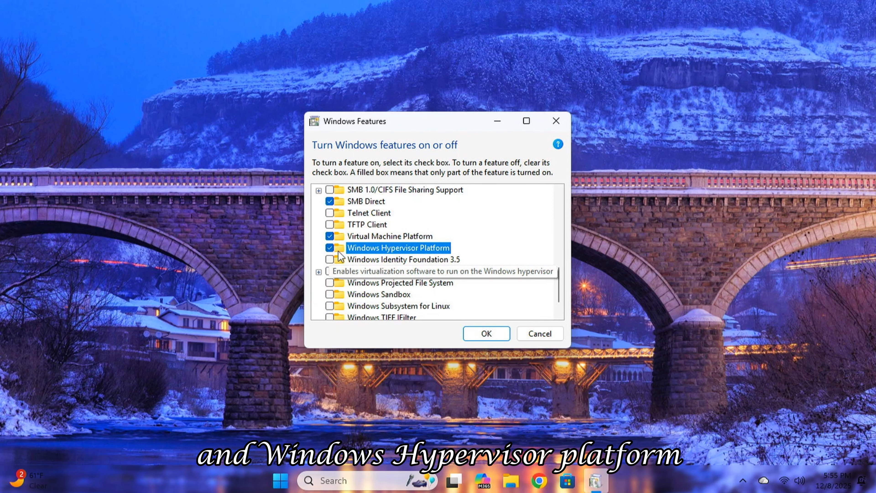
pyautogui.click(497, 332)
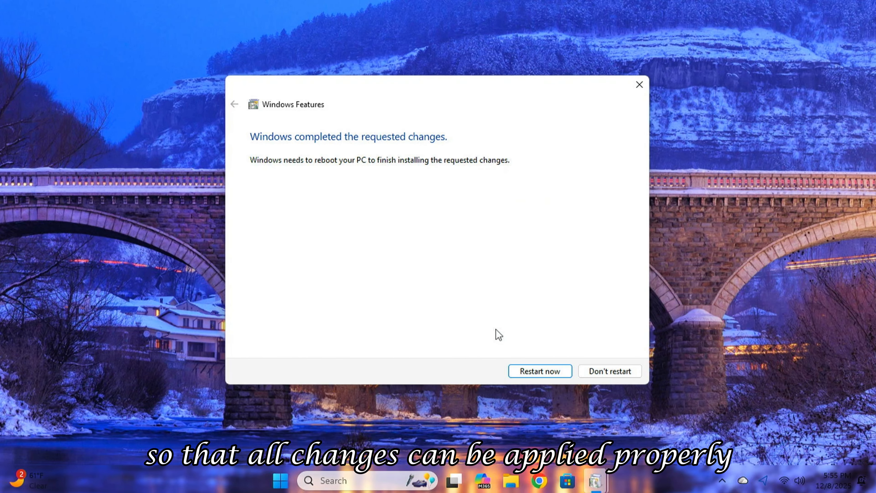
pyautogui.click(557, 371)
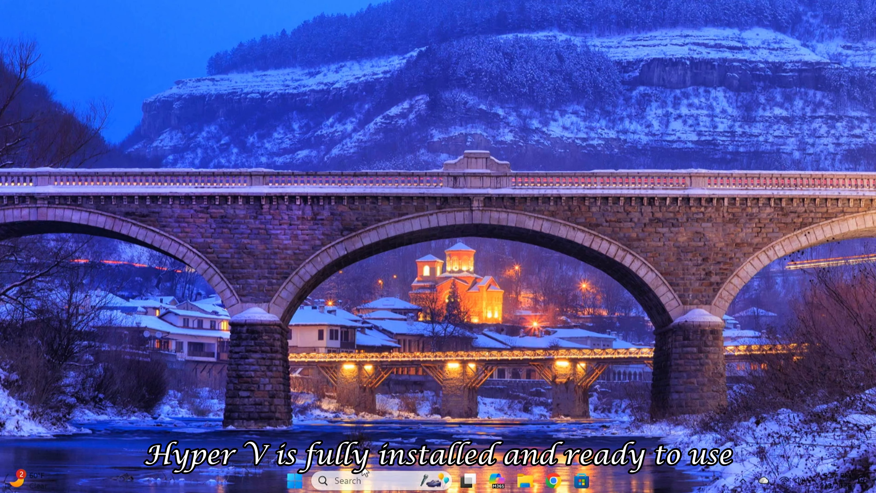
# Step: Search for "hyper" and run Hyper-V Manager as administrator
pyautogui.press('super')
pyautogui.write('hyper')
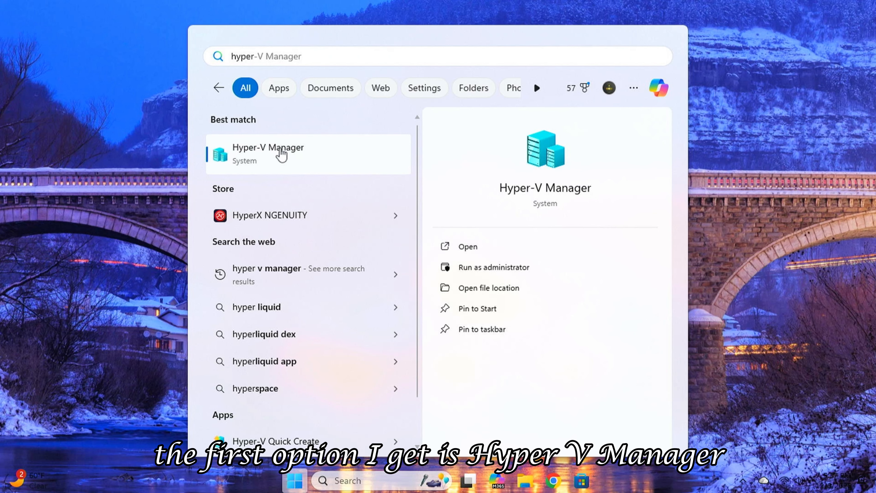
pyautogui.click(500, 267)
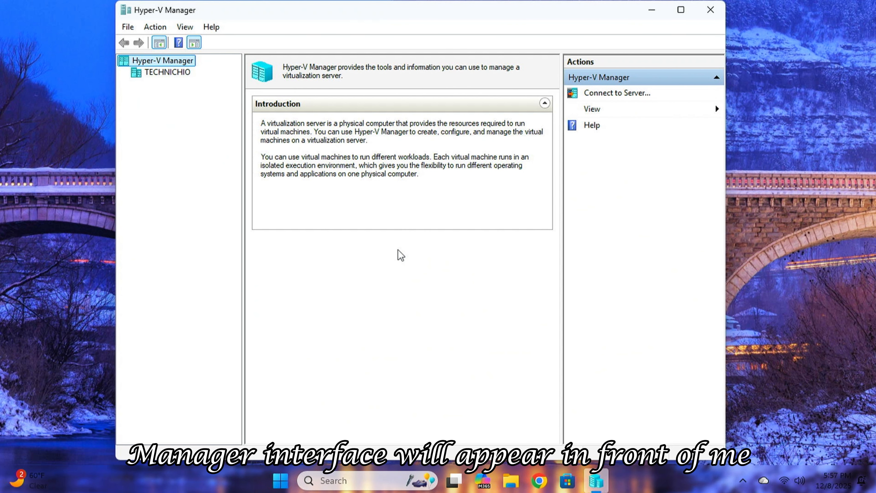
# Step: View the existing server in Hyper-V Manager and connect to the local computer as the virtualization server
pyautogui.click(159, 73)
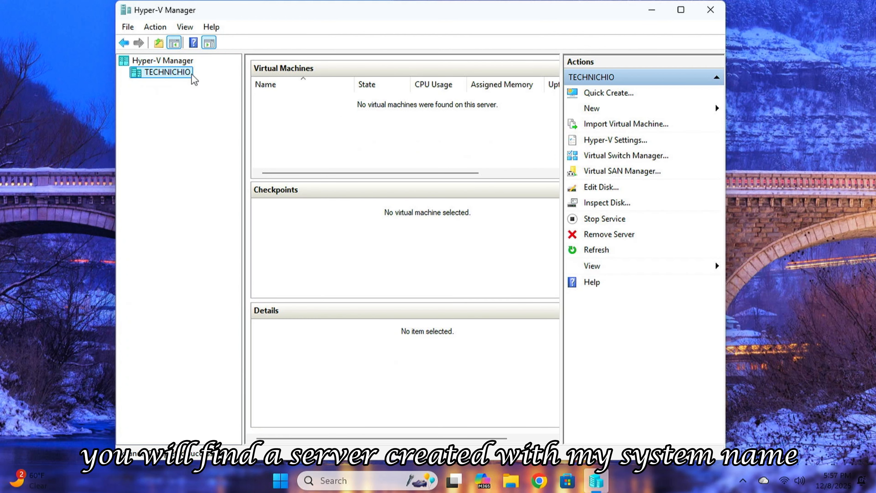
pyautogui.click(172, 60)
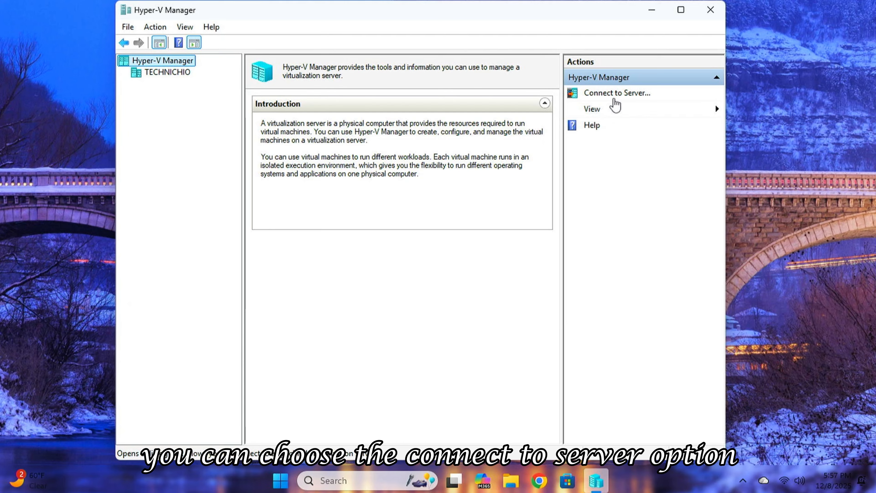
pyautogui.click(616, 104)
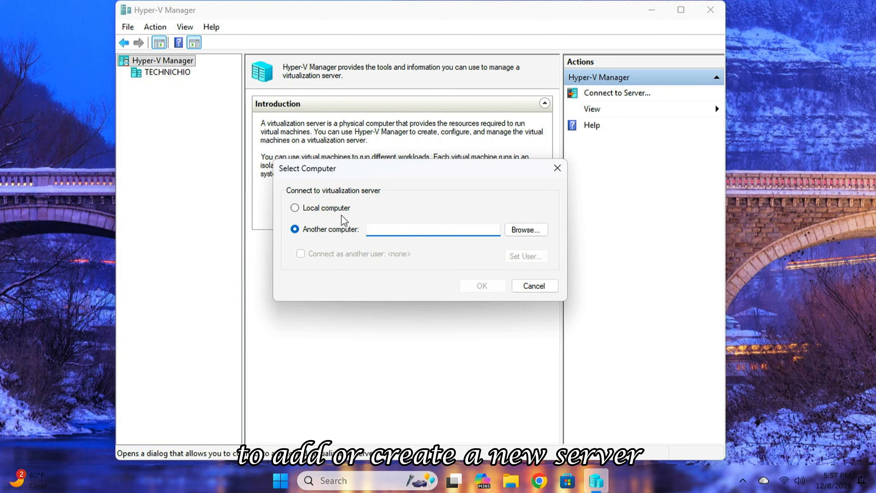
pyautogui.click(326, 209)
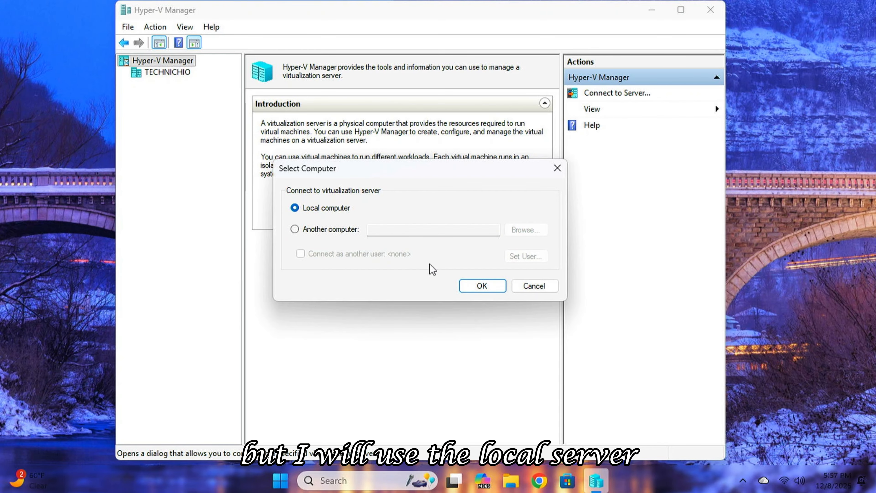
pyautogui.click(497, 286)
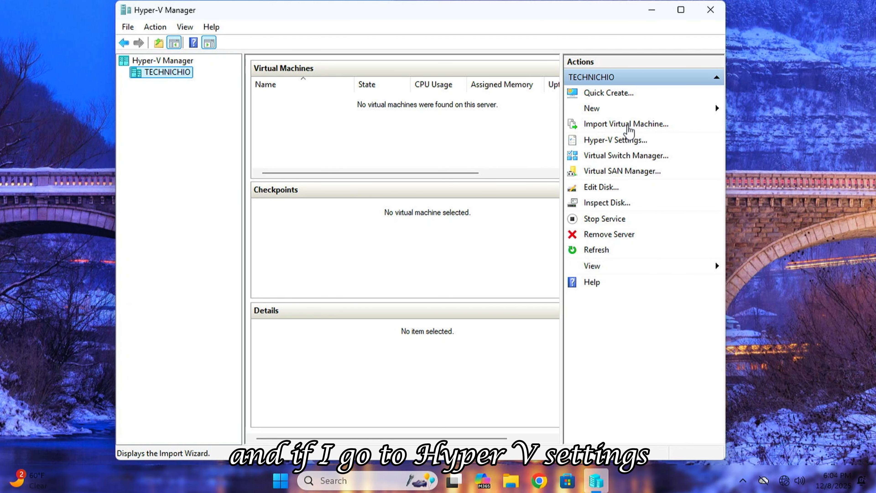
# Step: Review the default virtual hard disk and virtual machine folders in the Hyper-V settings, then close them without changes
pyautogui.click(627, 140)
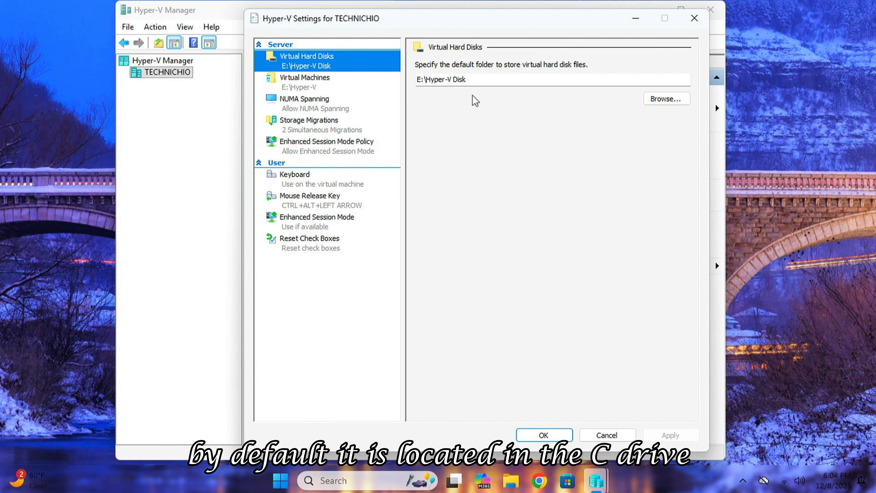
pyautogui.click(666, 99)
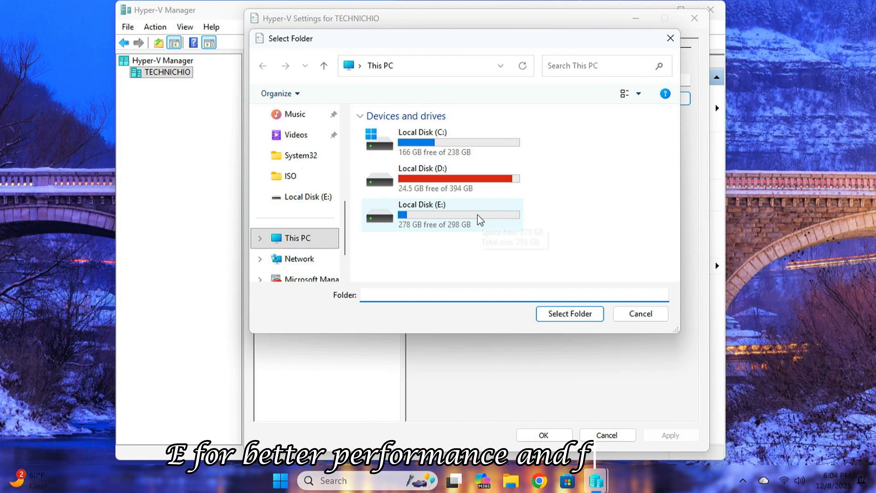
pyautogui.click(654, 317)
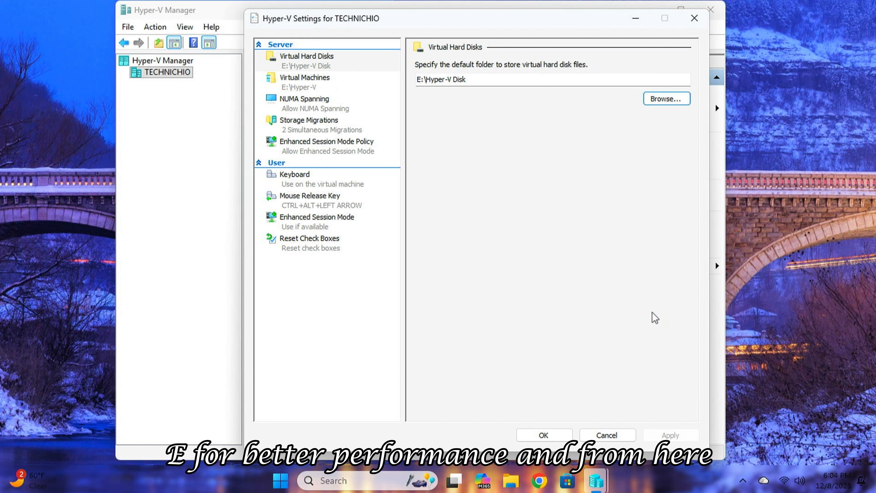
pyautogui.click(323, 87)
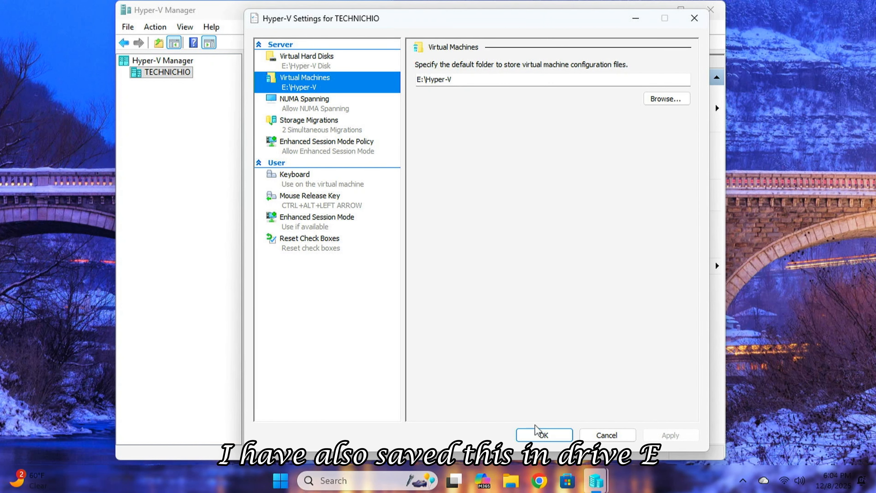
pyautogui.click(607, 435)
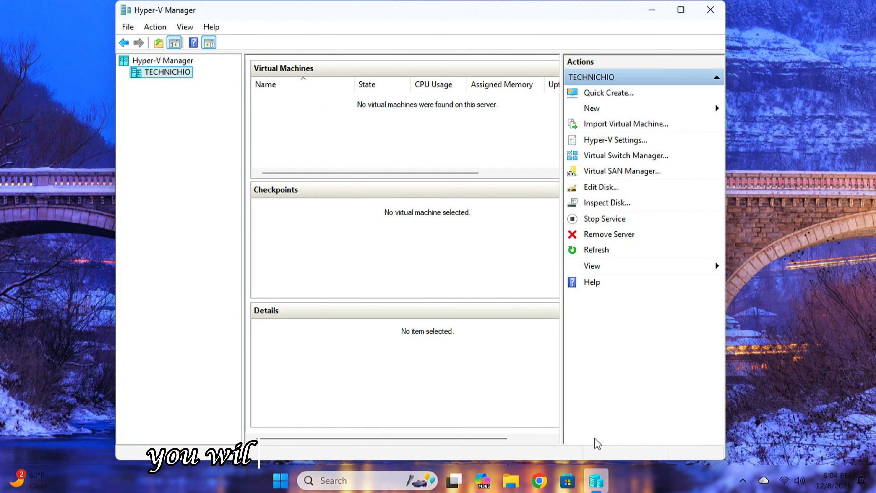
# Step: View the Default Switch properties in the Virtual Switch Manager and close it without changes
pyautogui.click(636, 156)
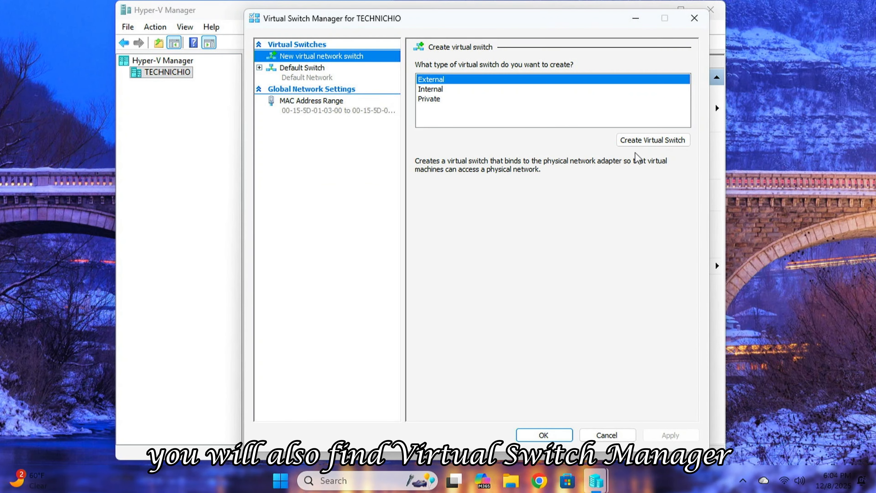
pyautogui.click(341, 72)
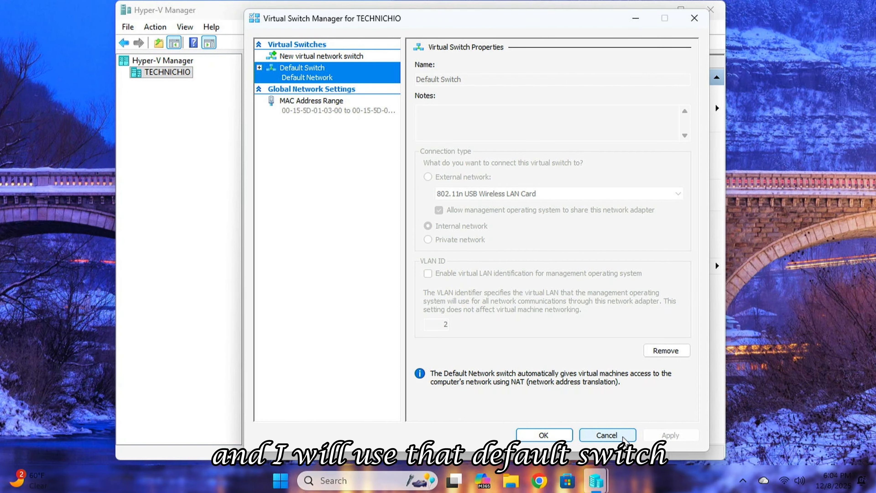
pyautogui.click(606, 435)
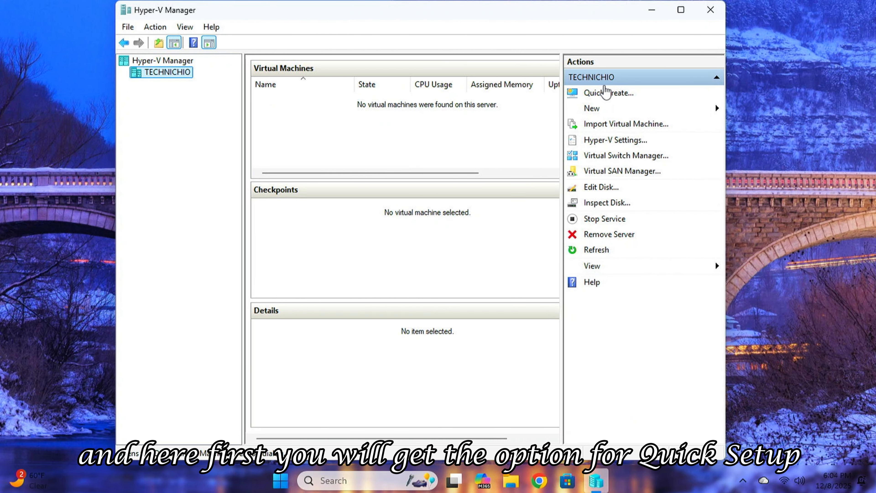
# Step: Look through the operating systems and details offered by Quick Create, then close it without creating a machine
pyautogui.click(613, 97)
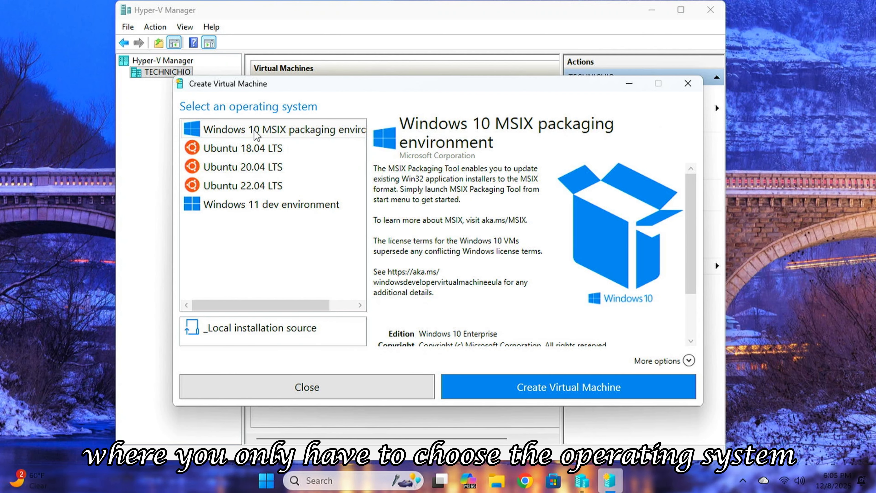
pyautogui.scroll(-3, 448, 241)
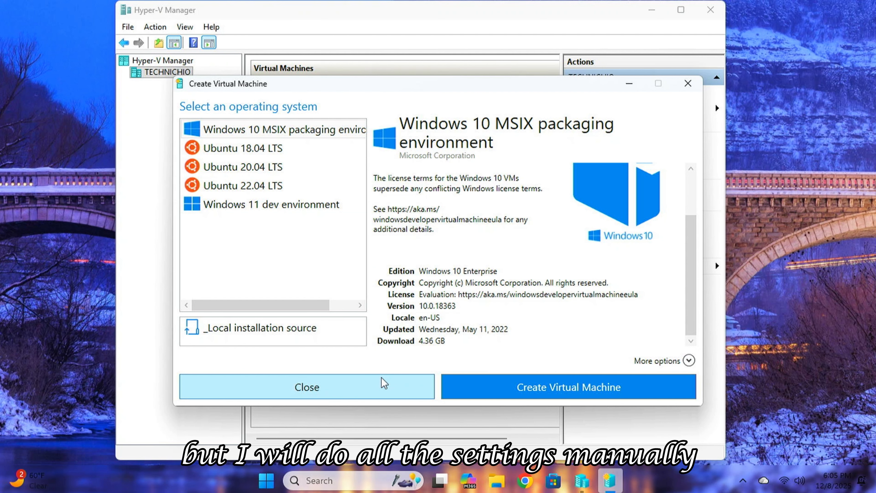
pyautogui.click(381, 386)
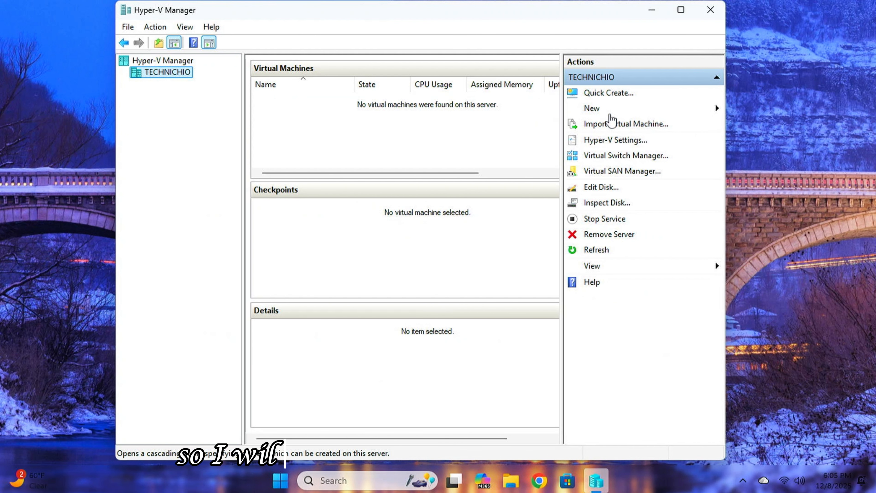
# Step: Start a new virtual machine with custom configuration and name it "Windows 10 Hyper-V"
pyautogui.click(606, 110)
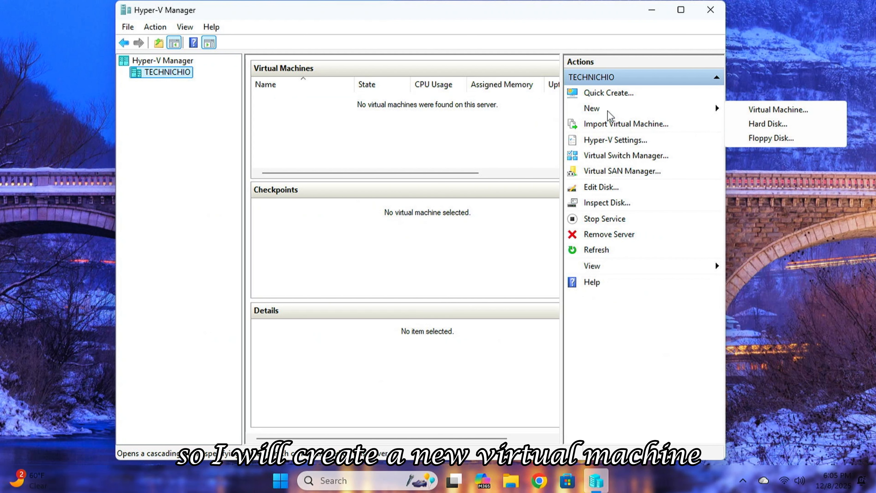
pyautogui.click(783, 114)
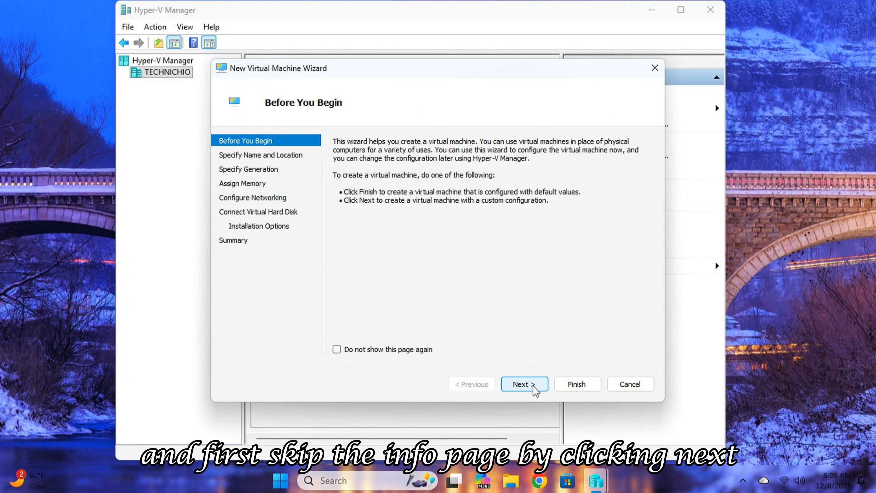
pyautogui.click(523, 384)
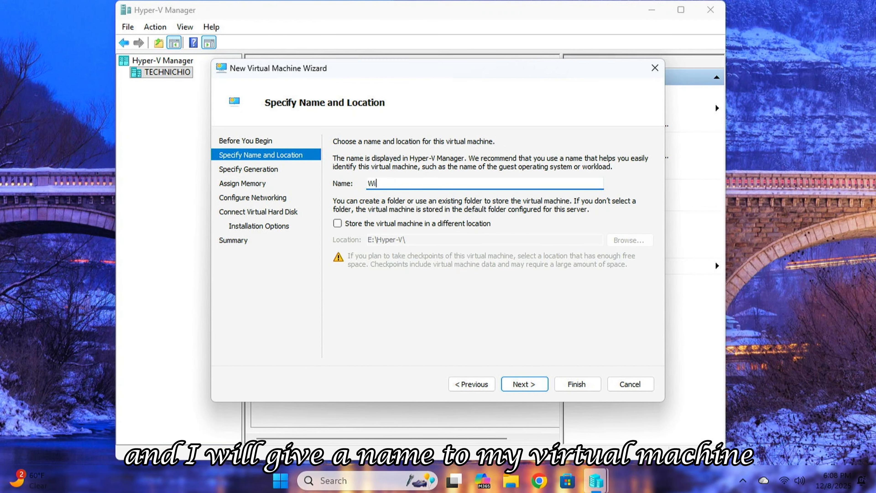
pyautogui.write('Windows ')
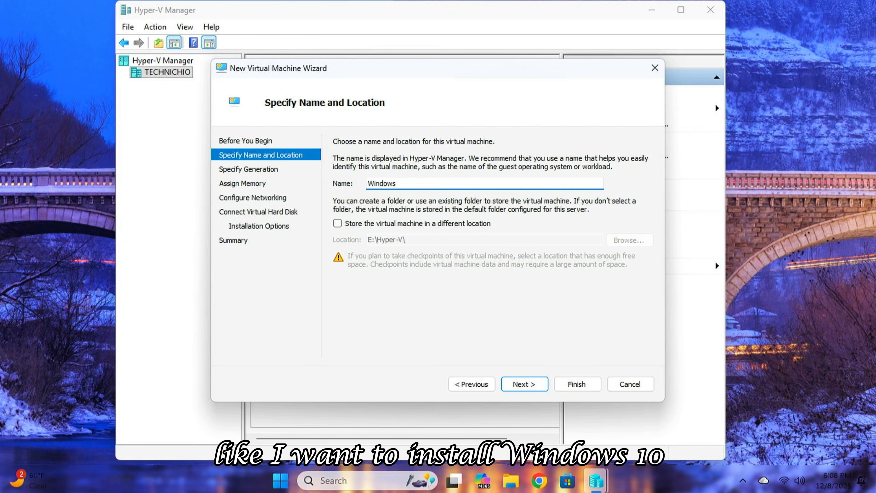
pyautogui.write('10 Hyper-V')
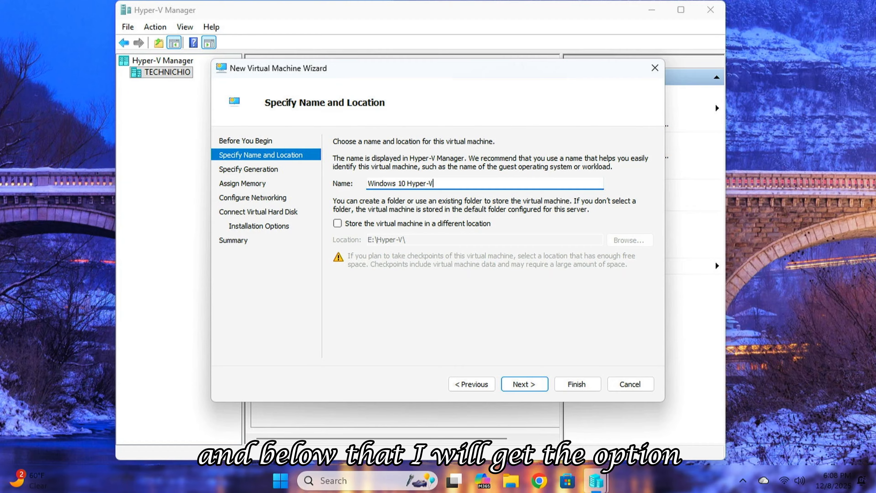
# Step: Store the virtual machine in a different location, on Local Disk (E:)
pyautogui.click(404, 227)
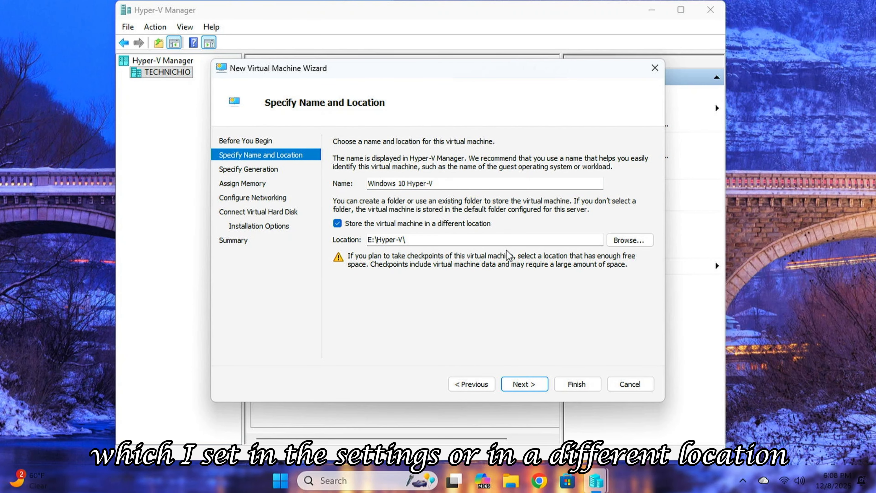
pyautogui.click(628, 241)
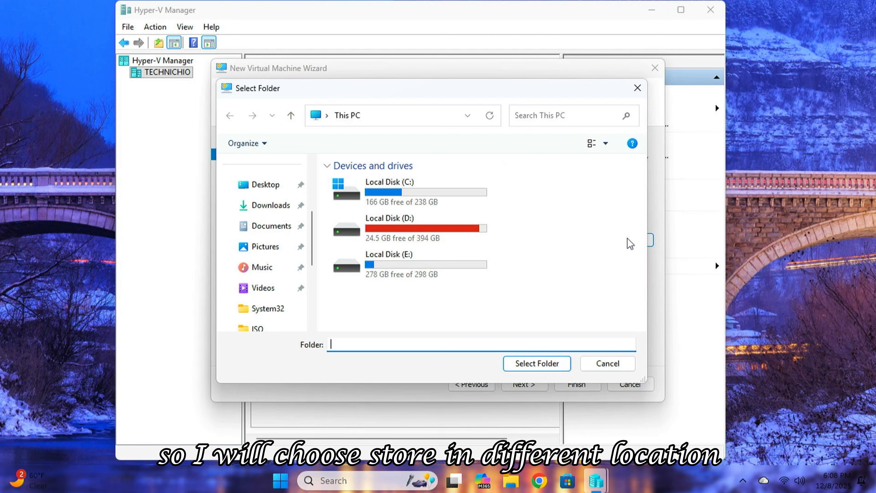
pyautogui.click(489, 265)
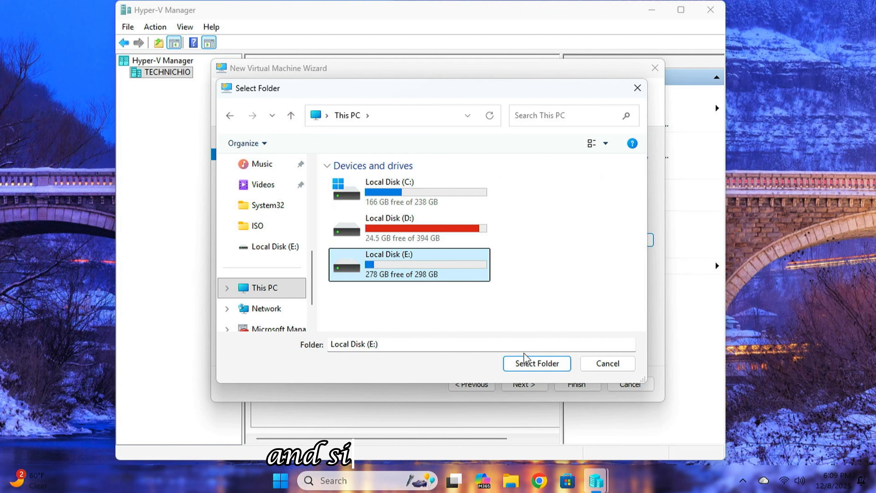
pyautogui.click(532, 364)
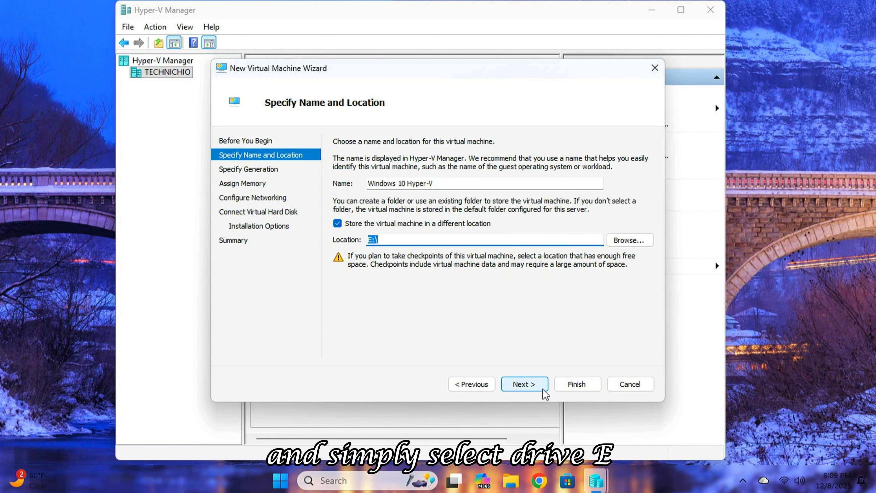
pyautogui.click(523, 384)
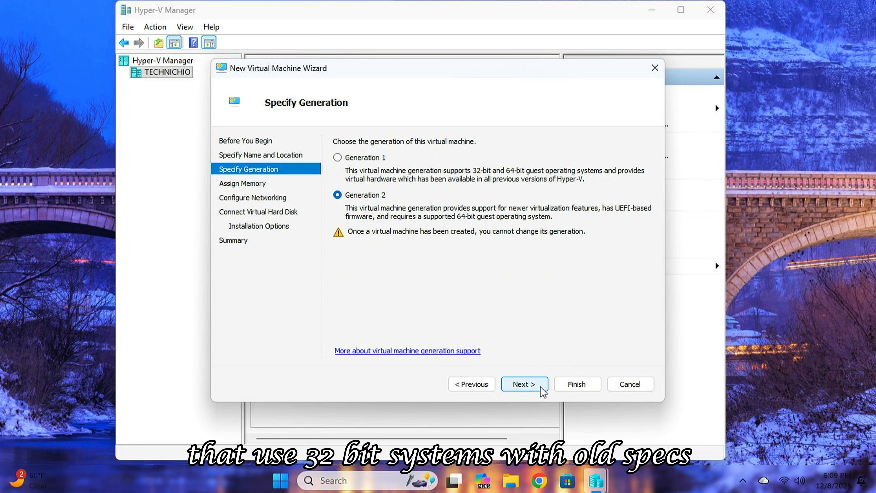
# Step: Use Generation 2 for the virtual machine and set its startup memory to 8192 MB
pyautogui.click(531, 384)
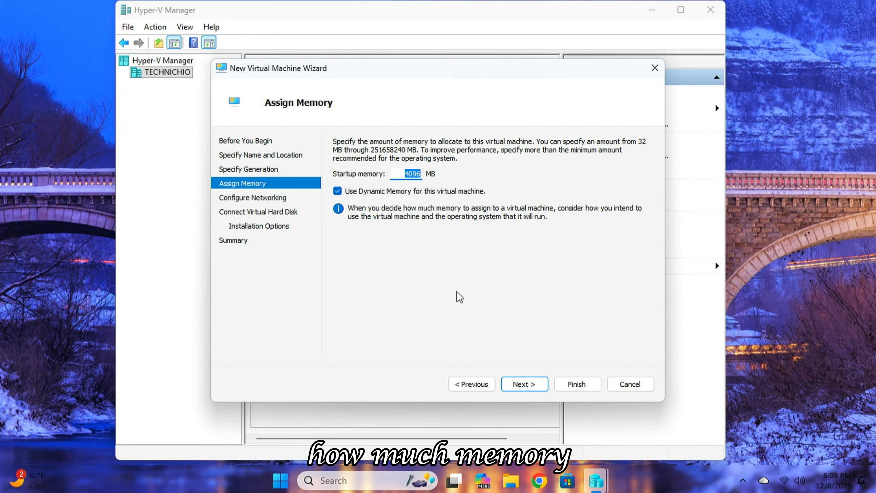
pyautogui.write('8192')
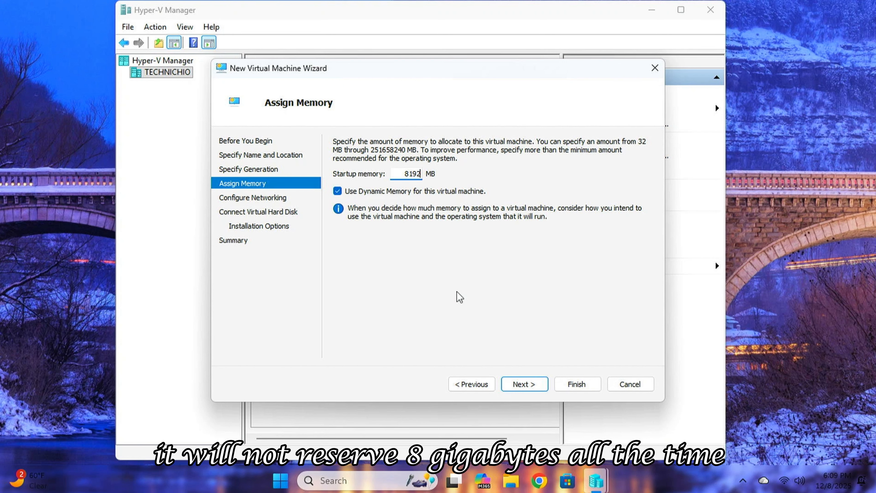
pyautogui.click(534, 385)
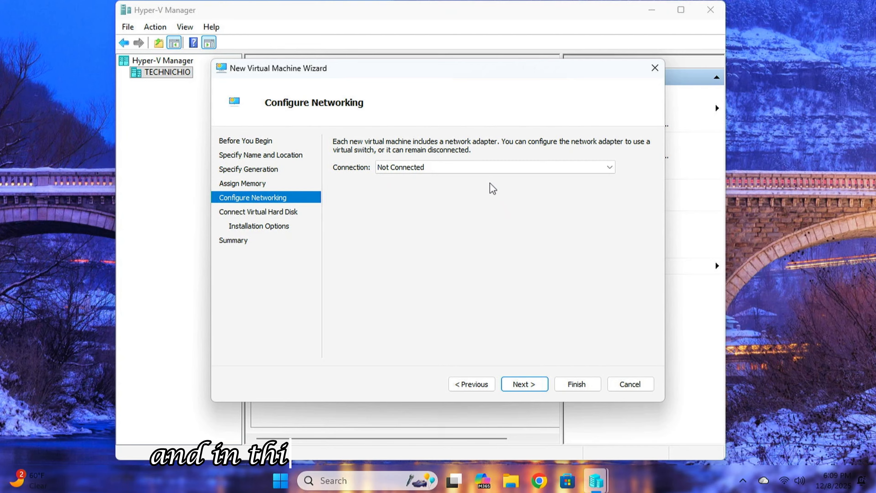
# Step: Connect the virtual machine's network adapter to Default Switch
pyautogui.click(476, 165)
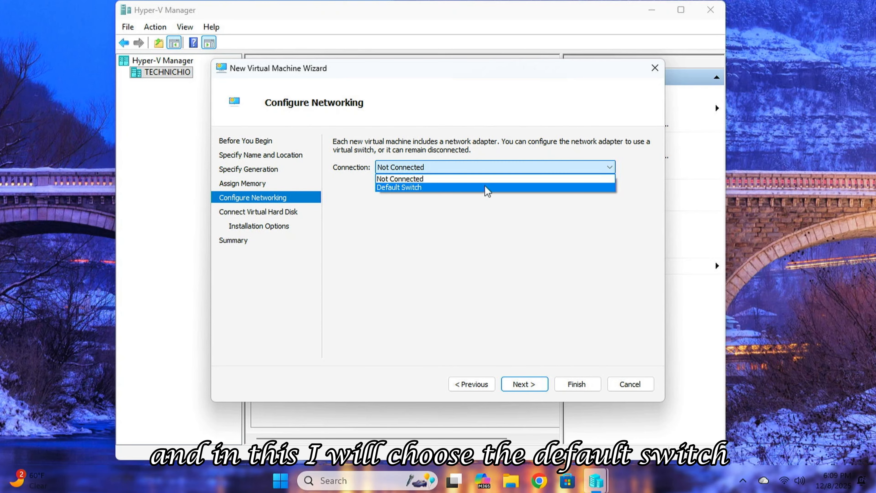
pyautogui.click(486, 188)
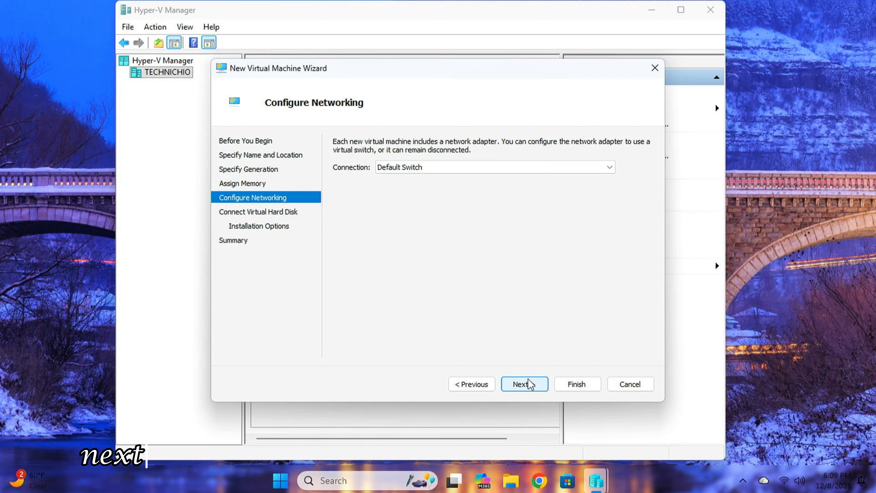
pyautogui.click(524, 384)
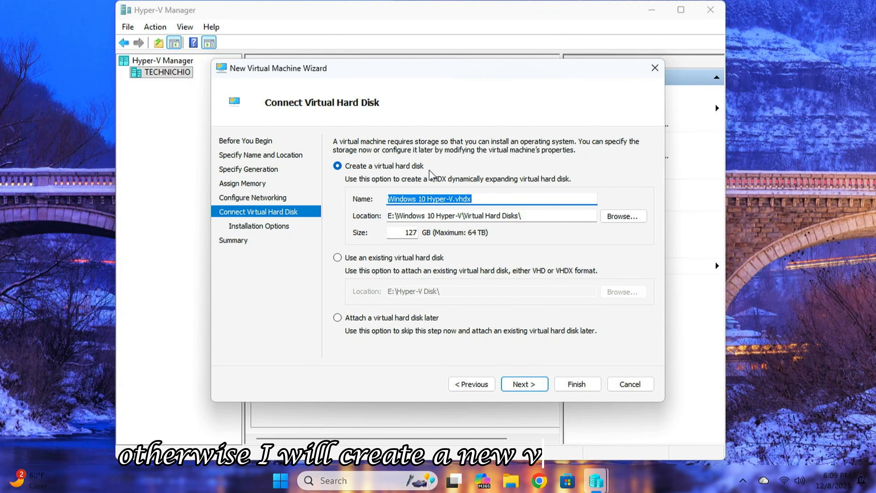
# Step: Create the machine's virtual hard disk on Local Disk (E:) with a size of 250 GB
pyautogui.click(608, 217)
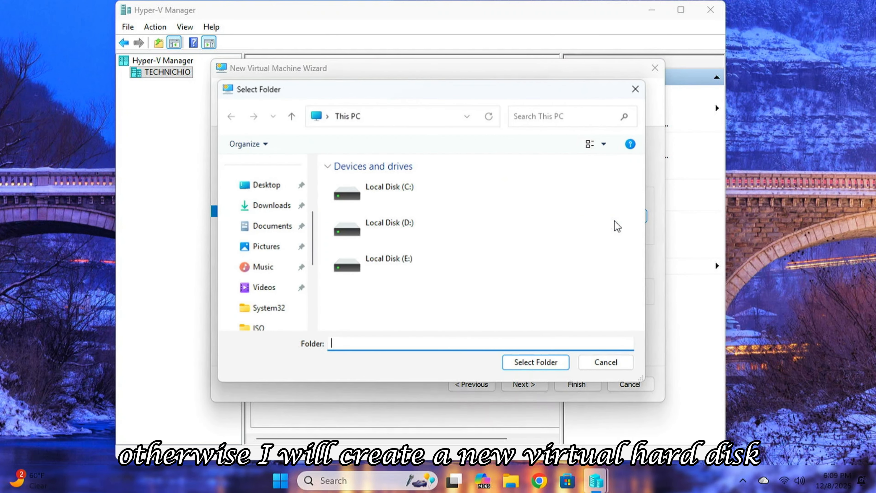
pyautogui.click(437, 267)
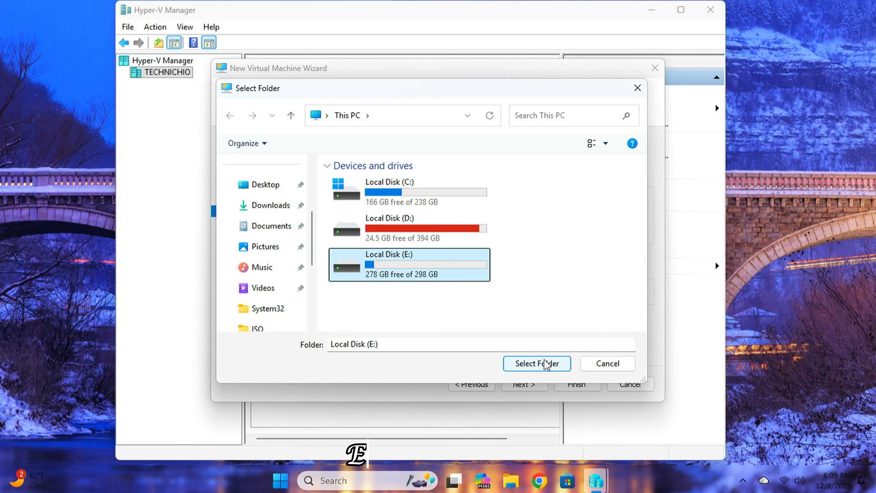
pyautogui.click(548, 364)
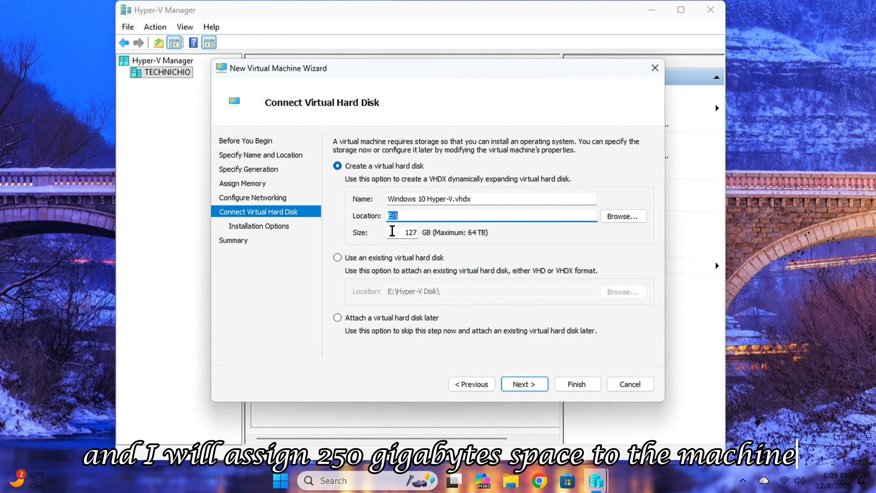
pyautogui.moveTo(391, 232); pyautogui.dragTo(428, 230)
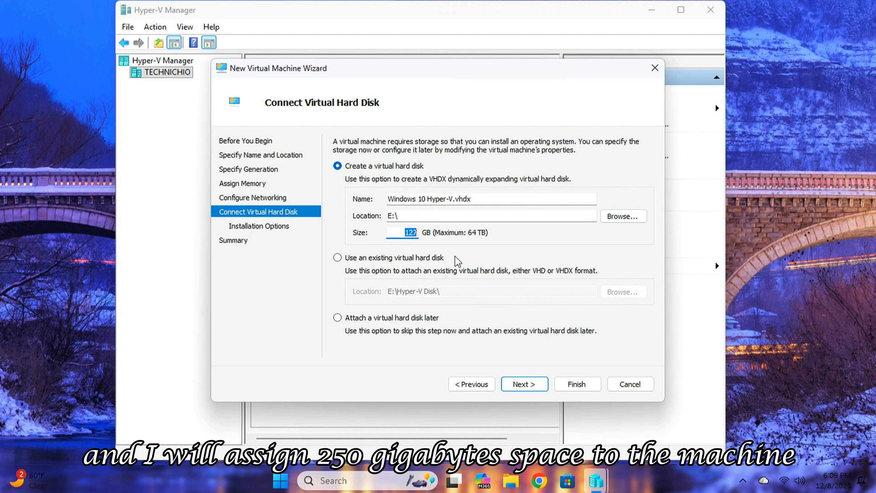
pyautogui.write('250')
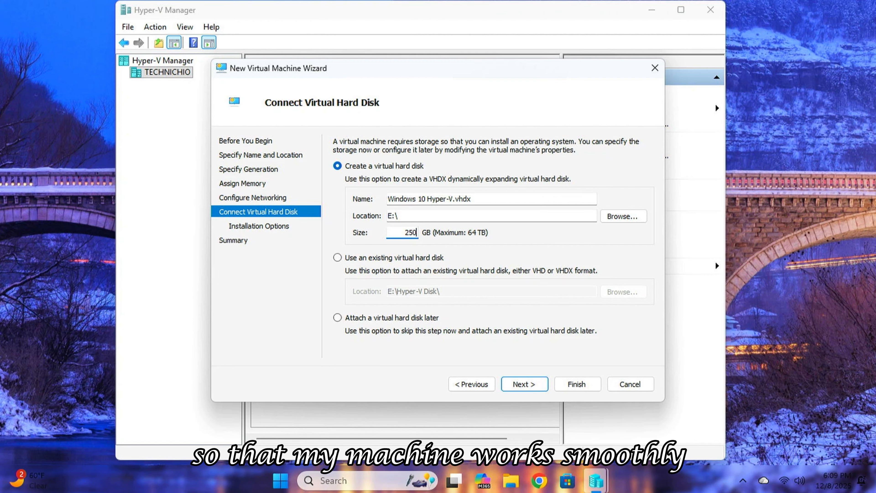
pyautogui.click(526, 383)
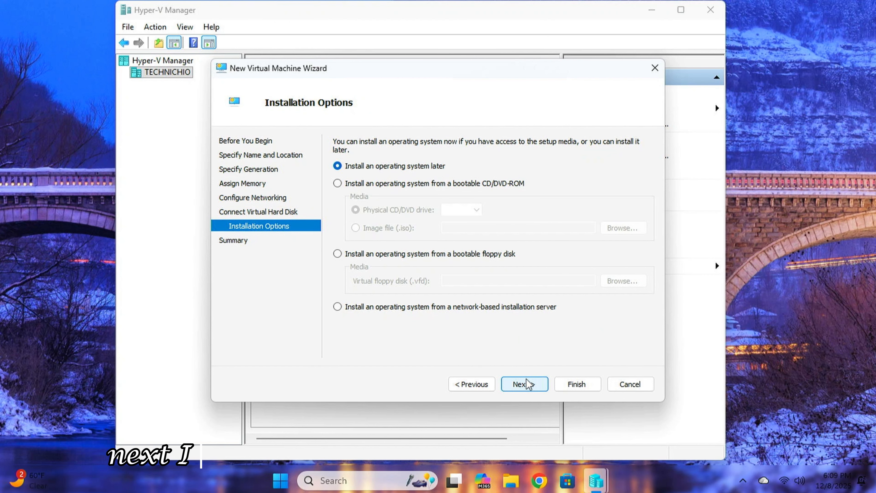
# Step: Set the operating system to install from the bootable image file E:\Windows 10.iso and finish creating the virtual machine
pyautogui.click(427, 185)
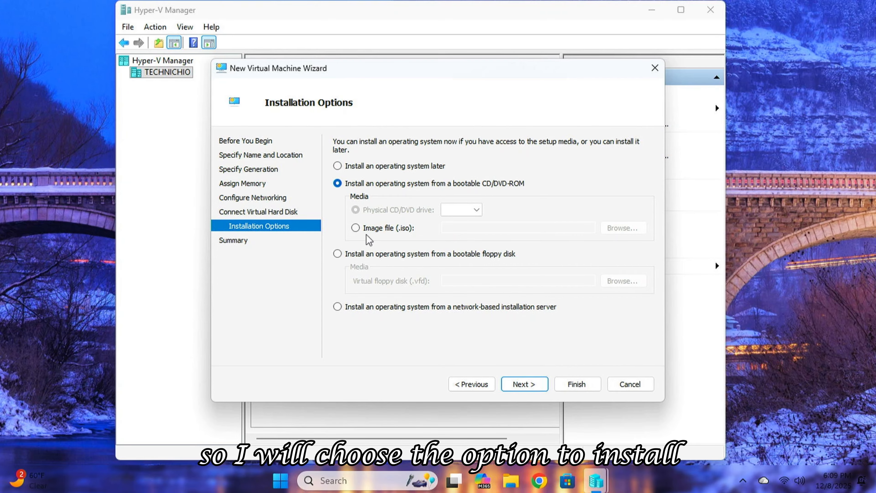
pyautogui.click(362, 229)
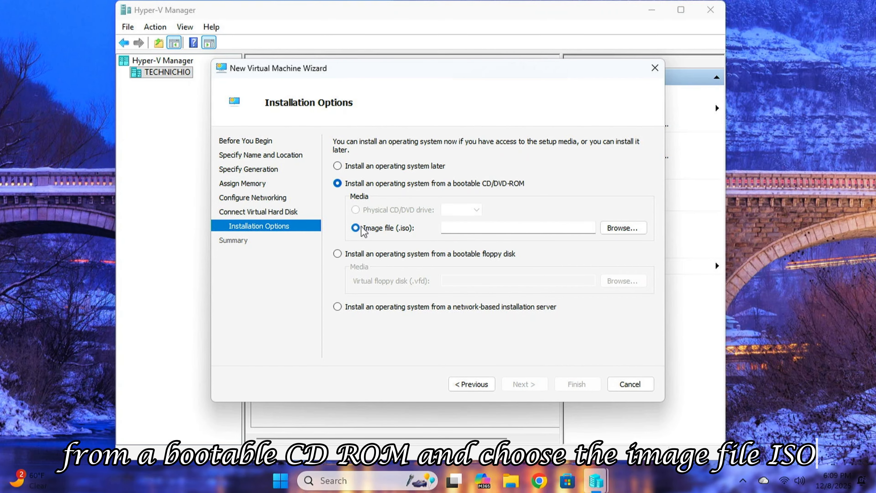
pyautogui.click(622, 228)
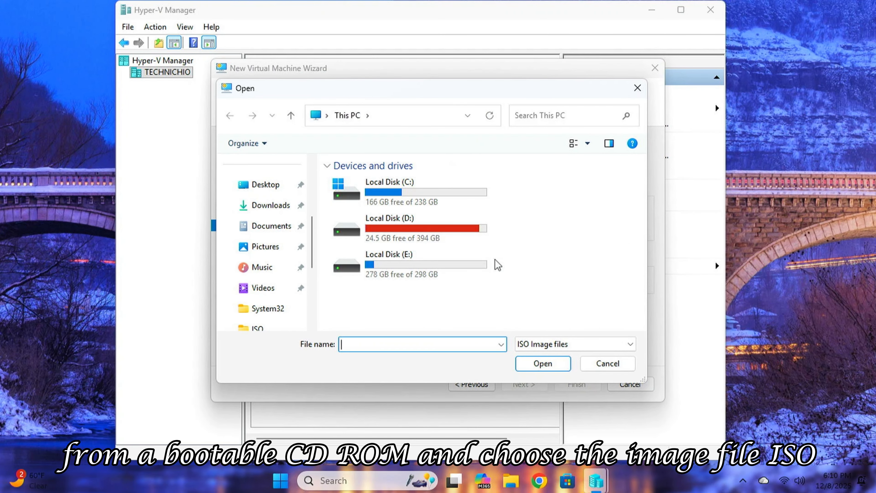
pyautogui.doubleClick(447, 264)
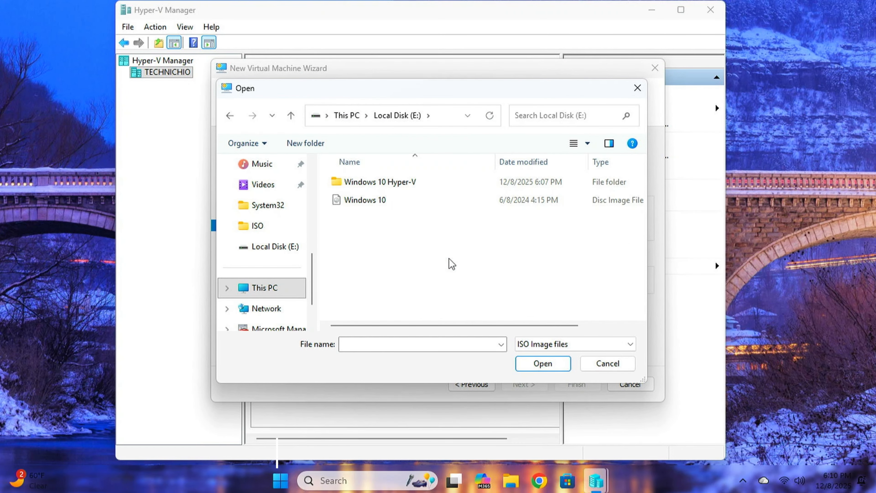
pyautogui.doubleClick(397, 202)
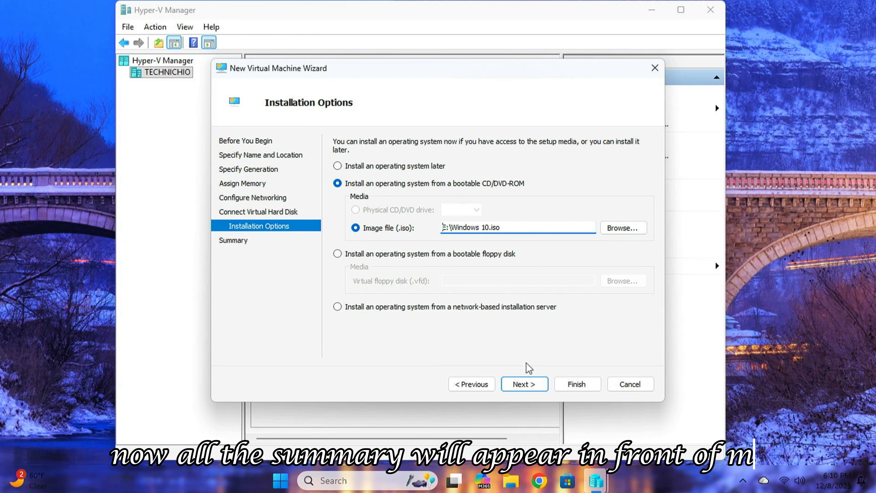
pyautogui.click(525, 385)
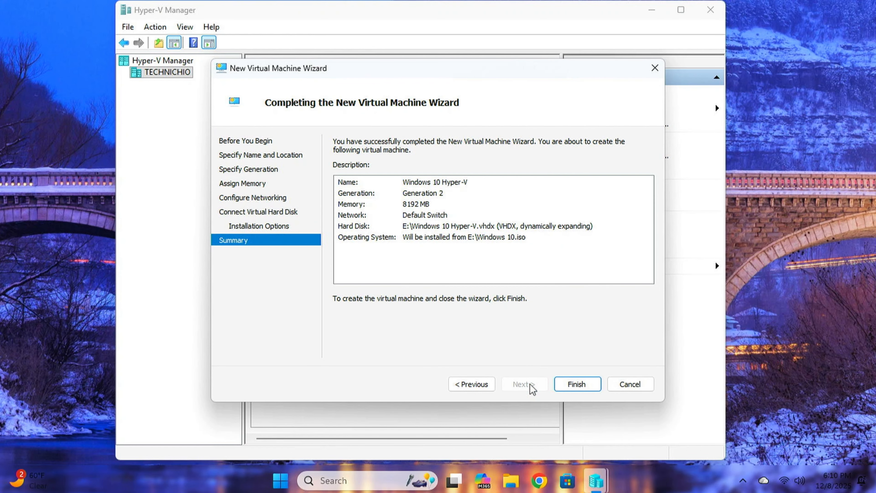
pyautogui.click(585, 391)
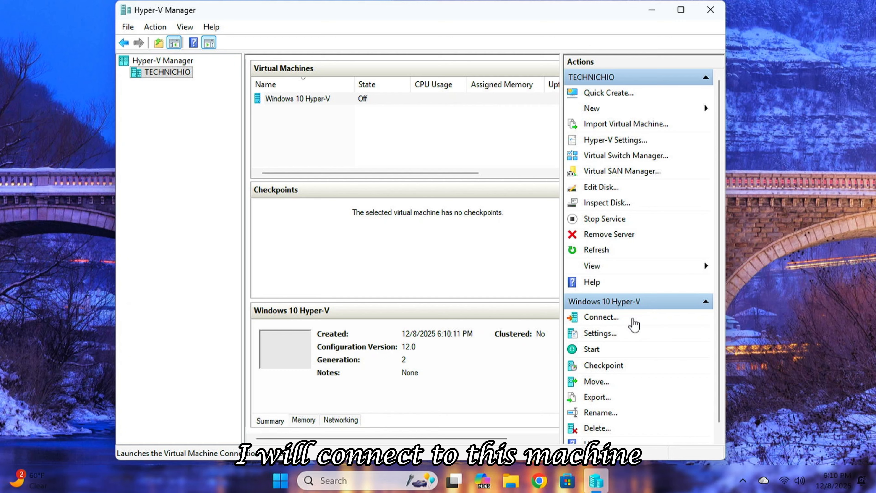
# Step: Start the Windows 10 Hyper-V virtual machine in its connection window and show it in full screen
pyautogui.click(633, 320)
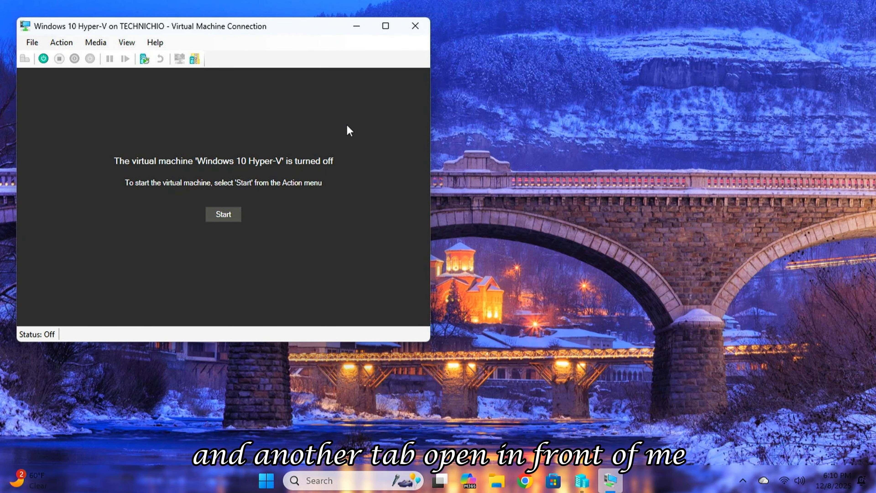
pyautogui.moveTo(245, 26); pyautogui.dragTo(417, 43)
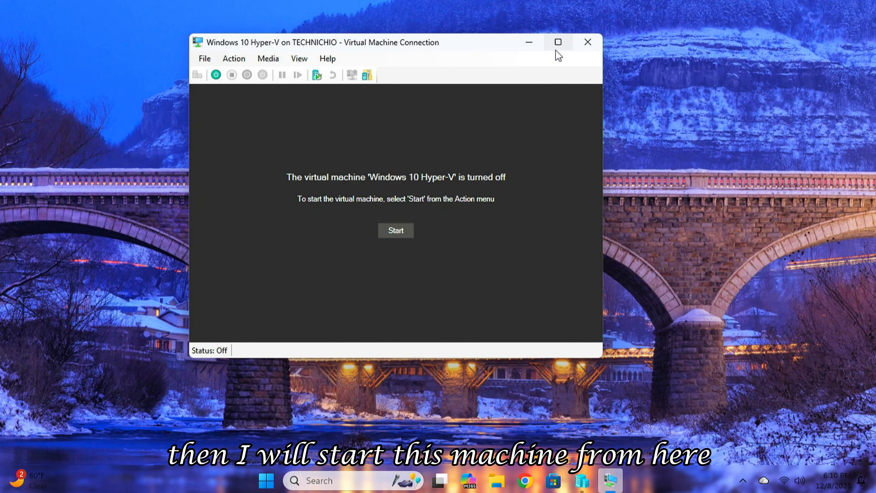
pyautogui.click(401, 224)
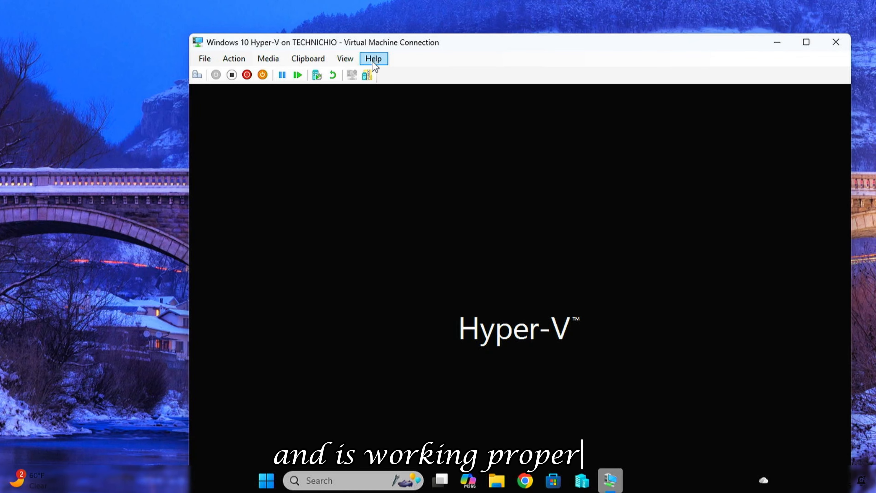
pyautogui.click(357, 59)
pyautogui.click(365, 72)
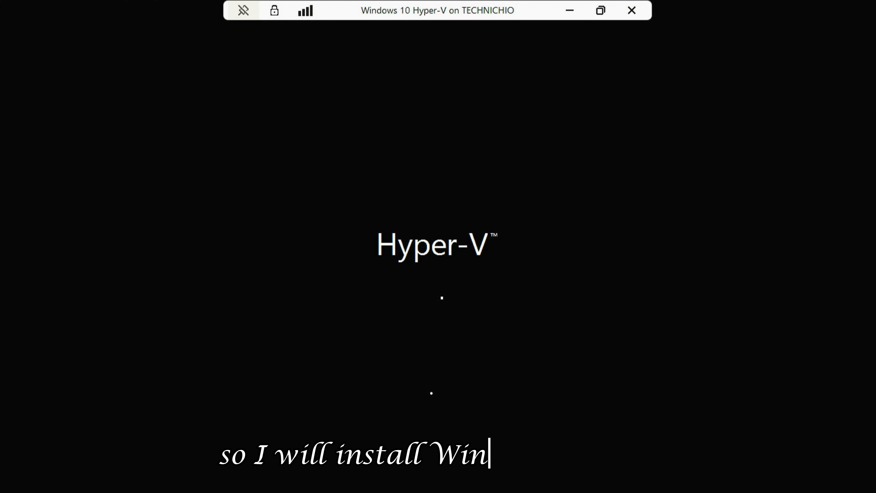
# Step: Proceed through Windows Setup without a product key and select the Windows edition to install
pyautogui.click(601, 356)
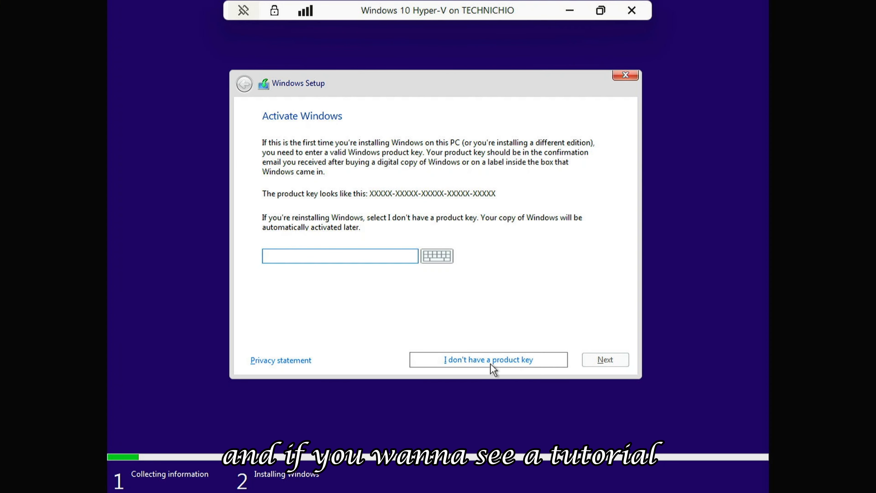
pyautogui.click(491, 362)
pyautogui.click(314, 222)
pyautogui.click(604, 357)
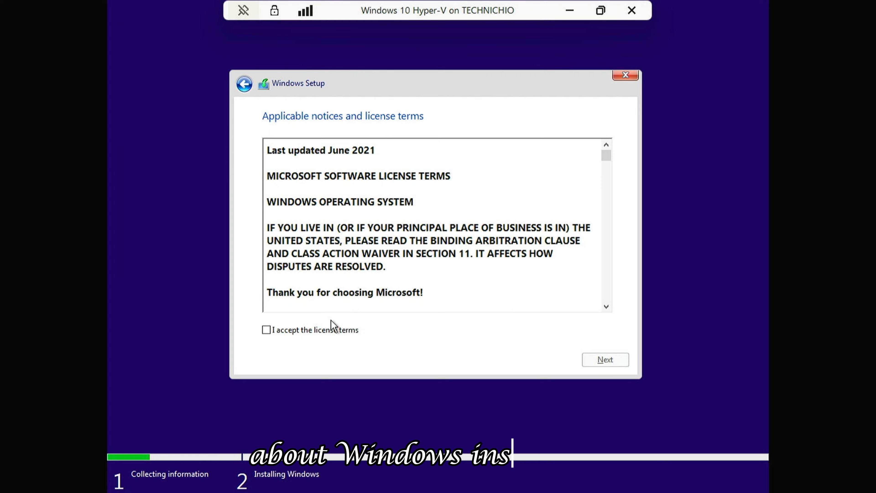
# Step: Accept the Windows license terms and choose the custom installation type
pyautogui.click(327, 329)
pyautogui.click(604, 360)
pyautogui.click(479, 242)
# Step: Split Drive 0 into a 102400 MB partition and one using the remaining space, and start the Windows installation
pyautogui.click(539, 284)
pyautogui.write('102400')
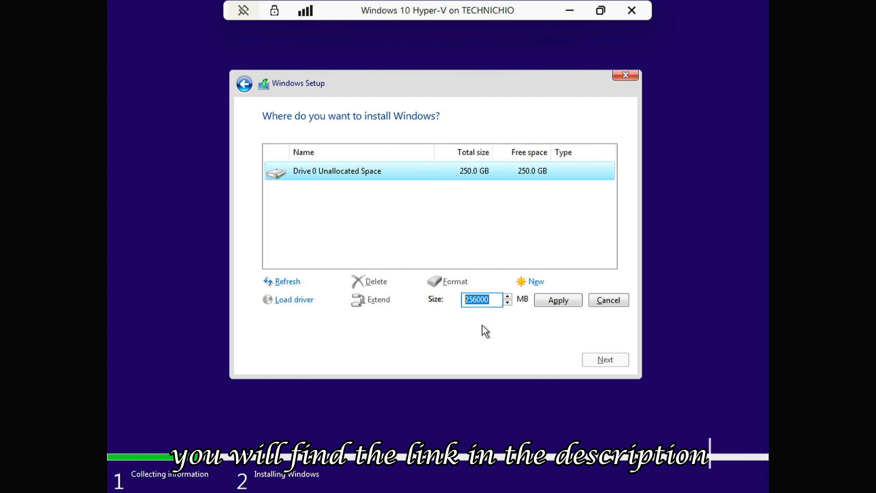
pyautogui.click(558, 300)
pyautogui.click(520, 300)
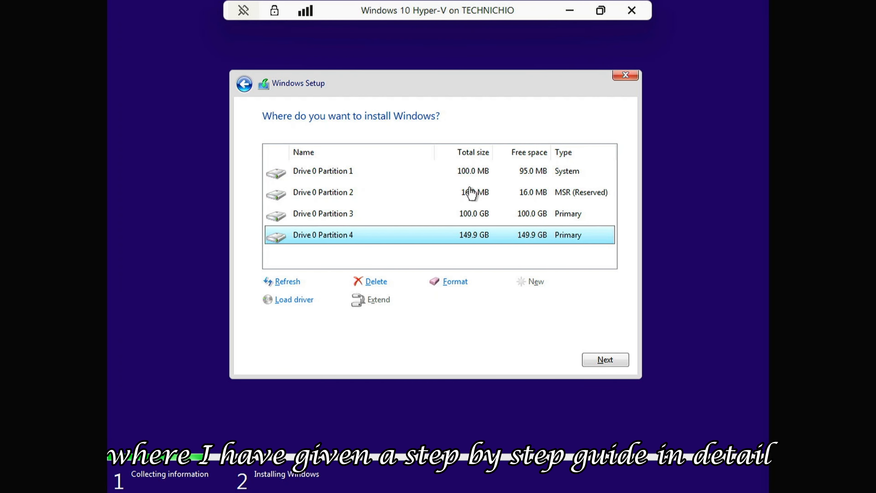
pyautogui.click(605, 360)
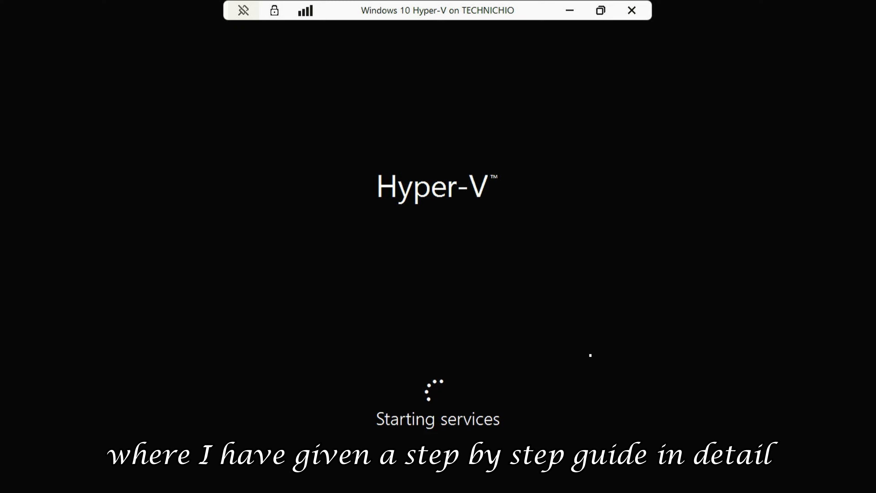